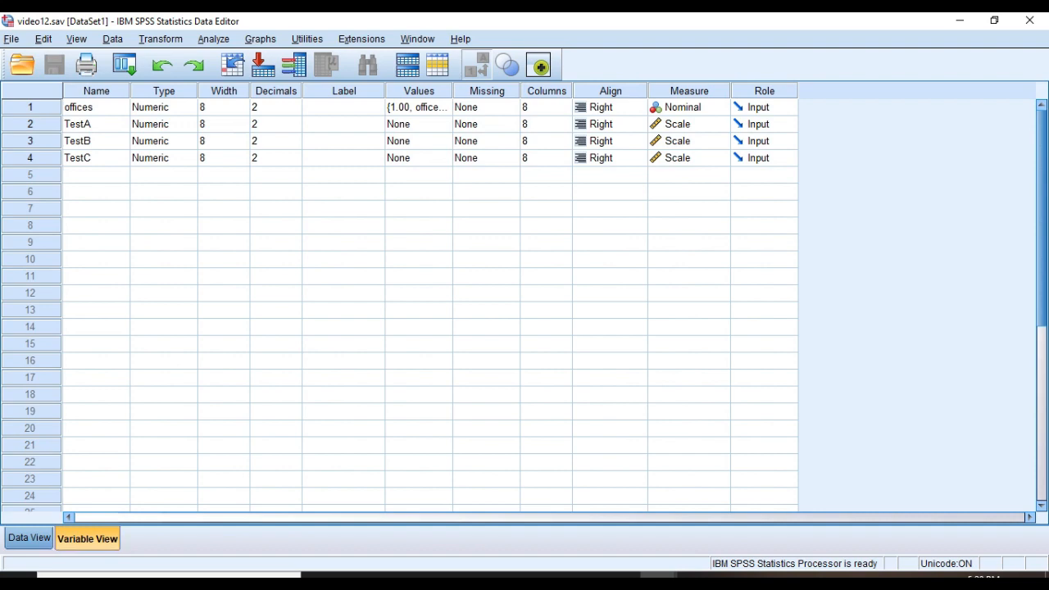
- Examine the dataset's values in the offices, TestA, TestB and TestC columns and the first case's row
{"action": "left_click", "coordinate": [29, 538]}
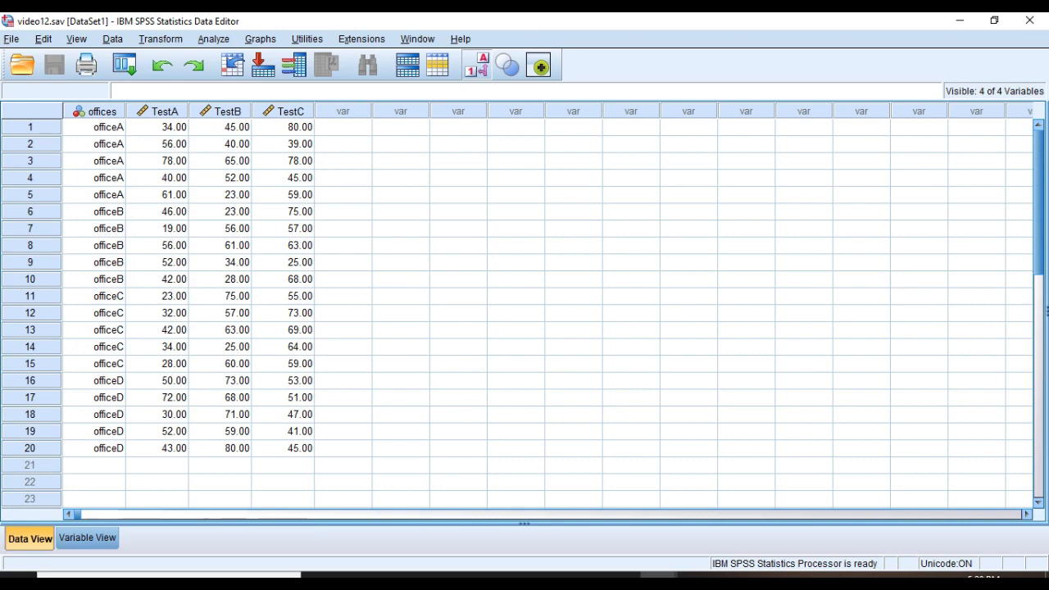
{"action": "left_click", "coordinate": [95, 111]}
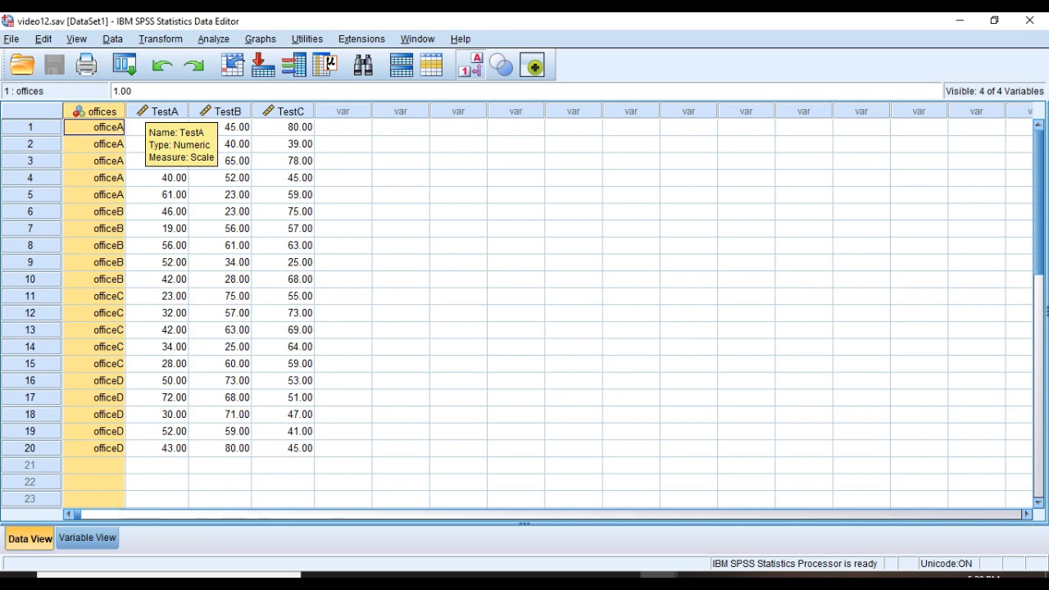
{"action": "left_click", "coordinate": [147, 110]}
{"action": "left_click", "coordinate": [220, 111]}
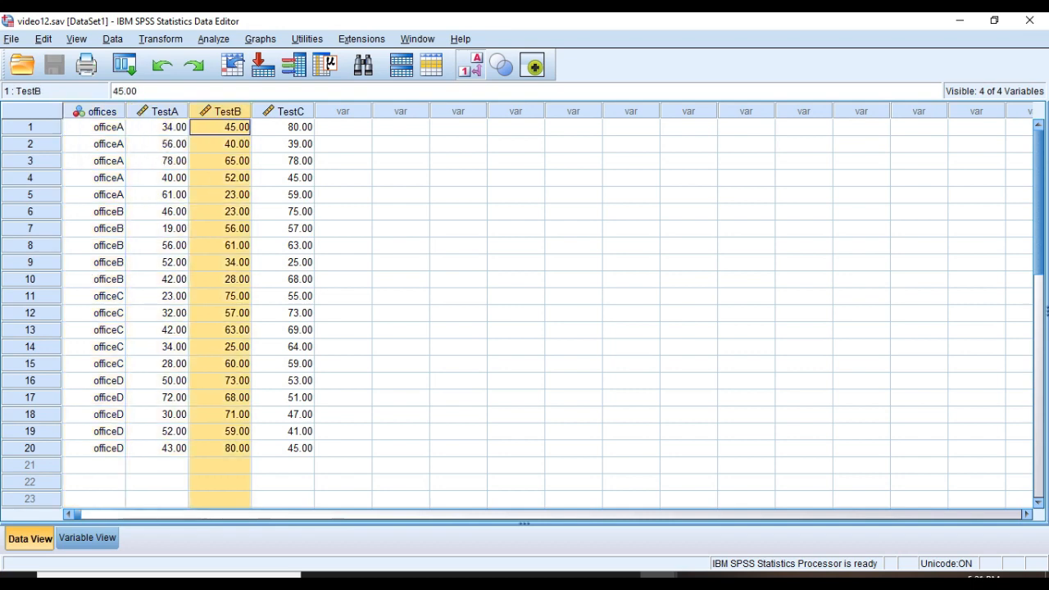
{"action": "left_click", "coordinate": [284, 110]}
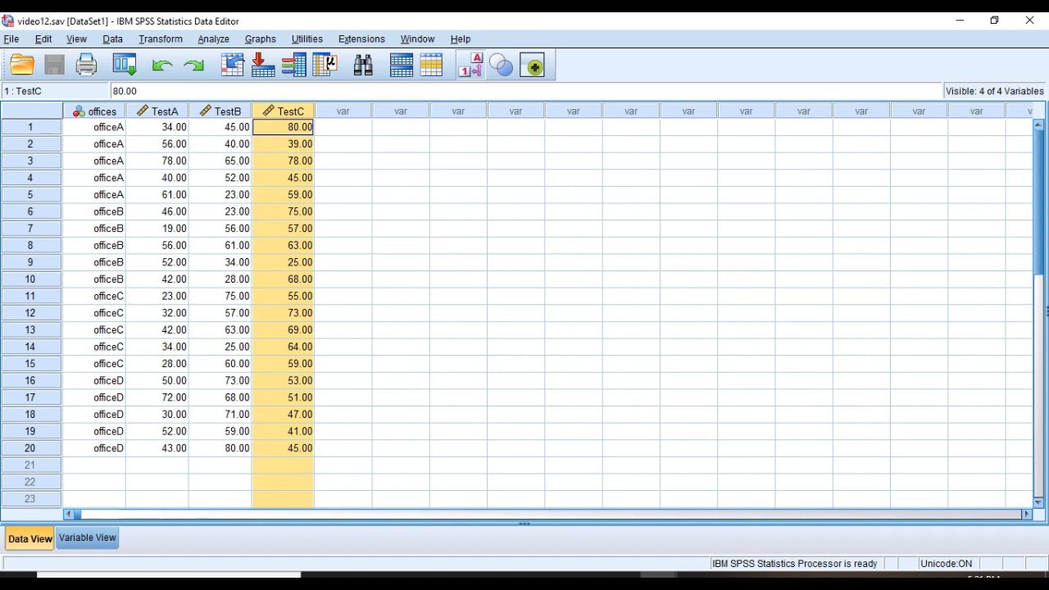
{"action": "left_click", "coordinate": [94, 465]}
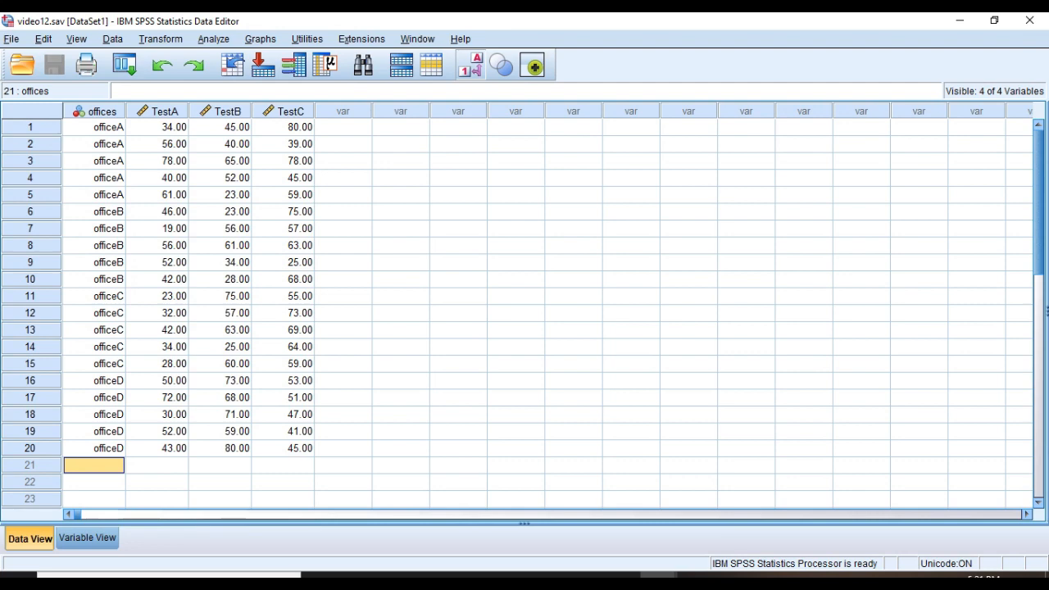
{"action": "left_click", "coordinate": [31, 127]}
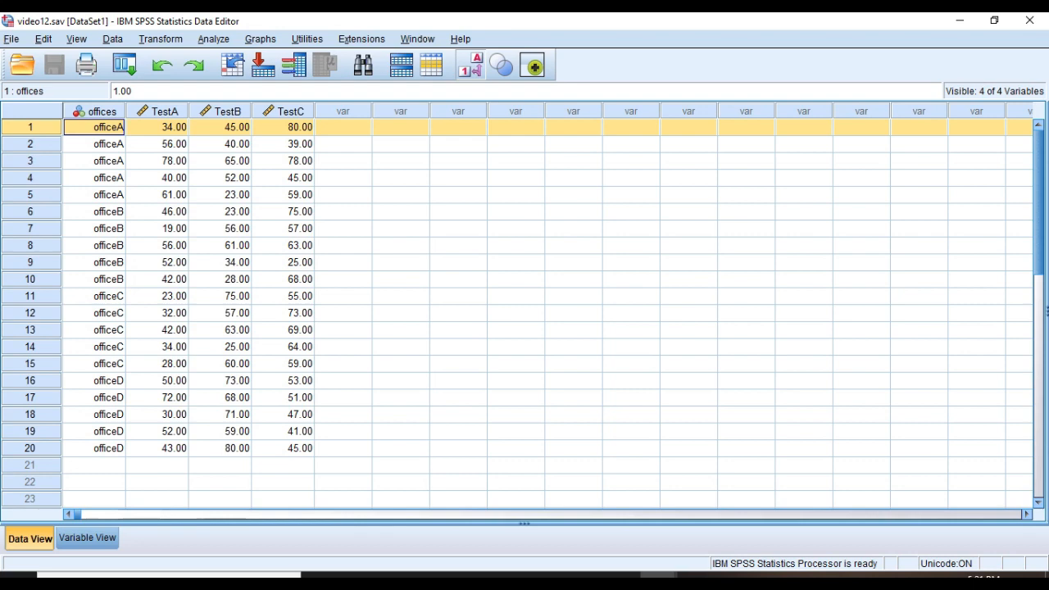
{"action": "left_click", "coordinate": [93, 465]}
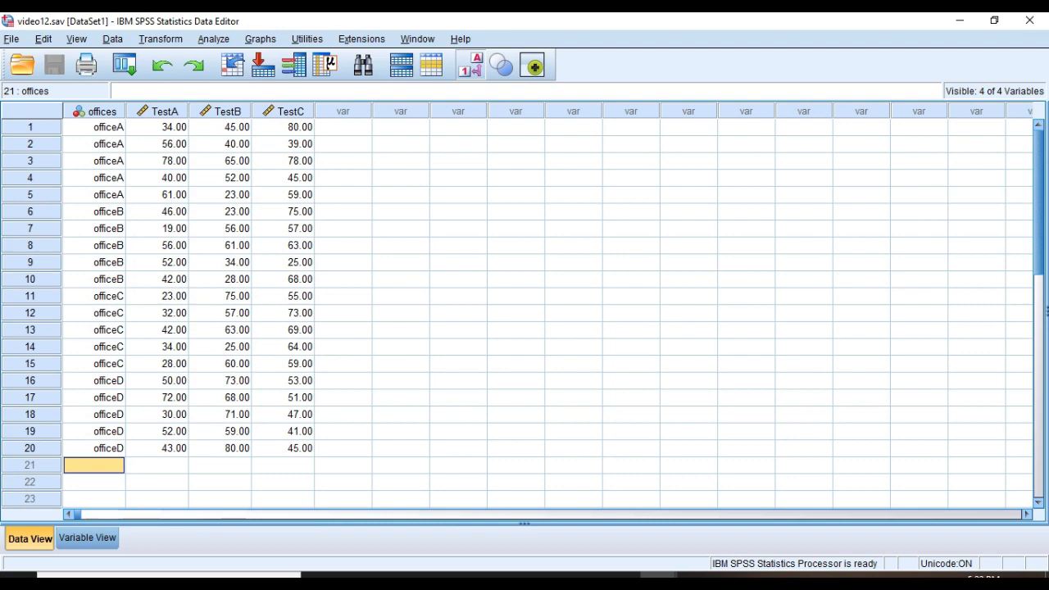
- Start a General Linear Model repeated measures analysis and define a within-subject factor named Test with 3 levels
{"action": "left_click", "coordinate": [214, 38]}
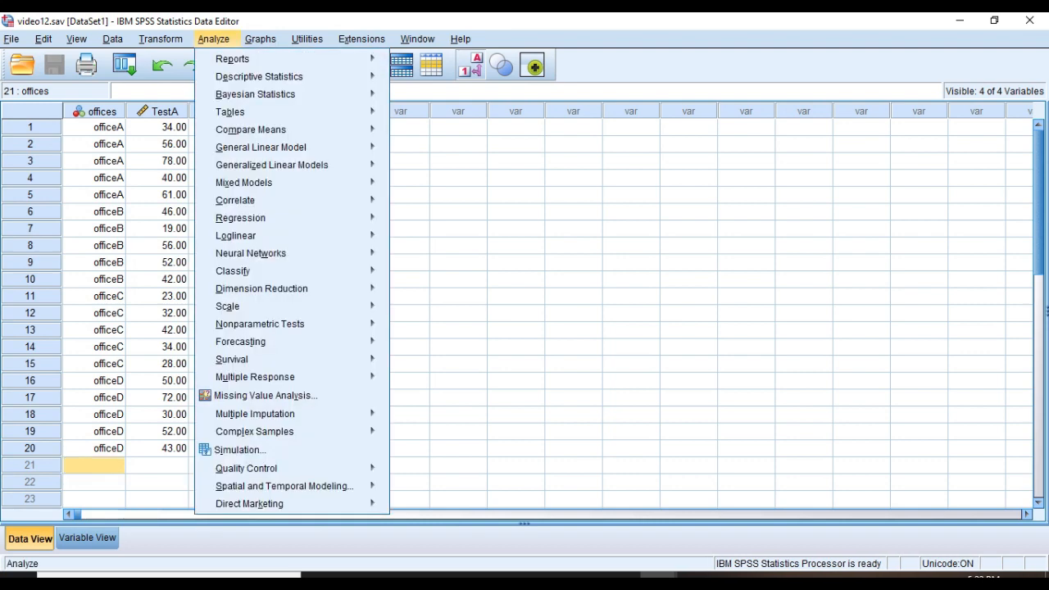
{"action": "mouse_move", "coordinate": [260, 147]}
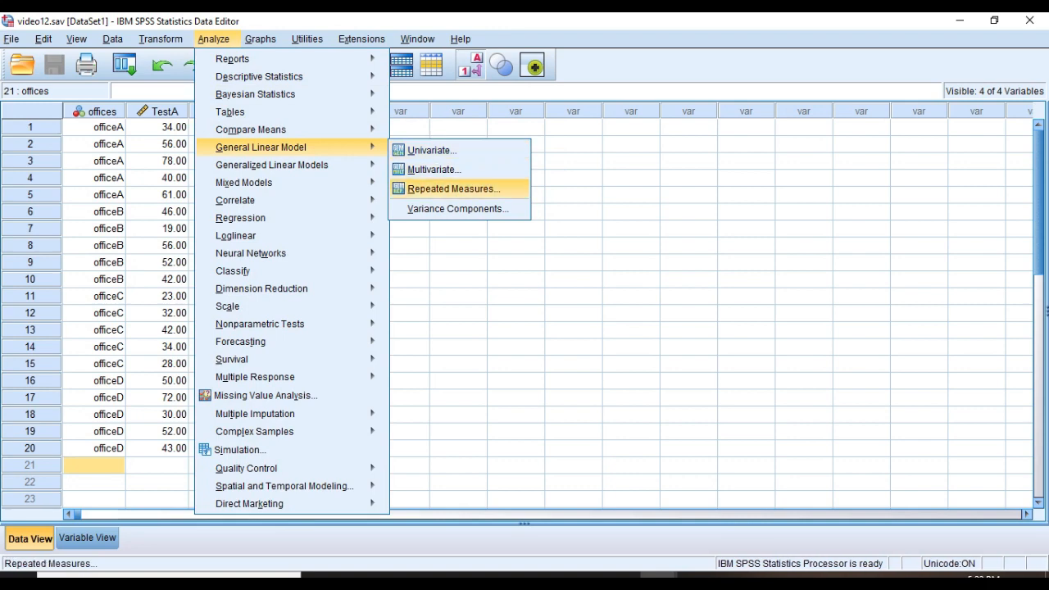
{"action": "left_click", "coordinate": [453, 188]}
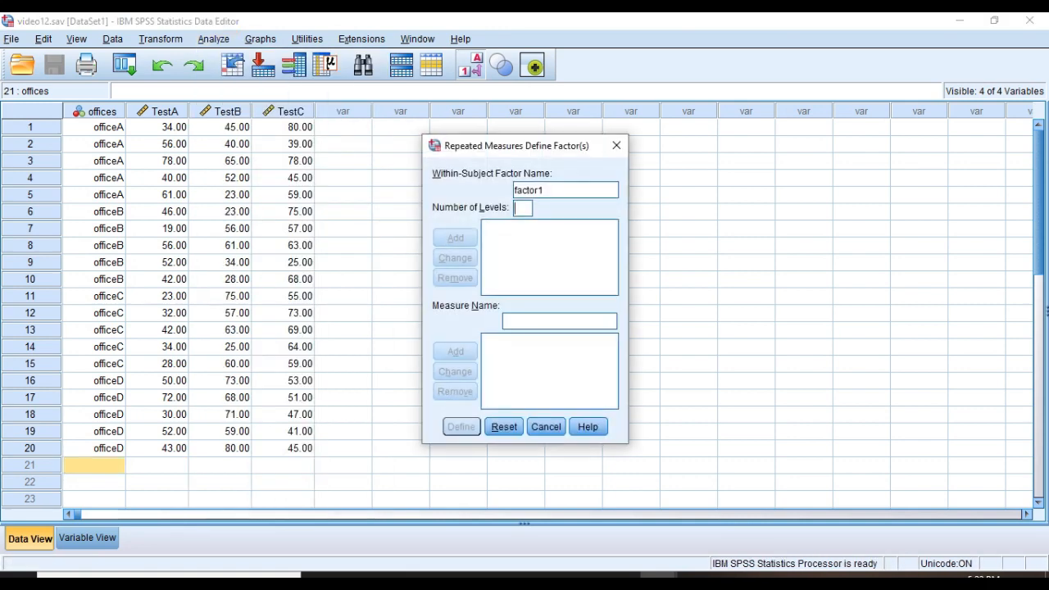
{"action": "double_click", "coordinate": [530, 190]}
{"action": "type", "text": "Test"}
{"action": "left_click", "coordinate": [523, 208]}
{"action": "type", "text": "3"}
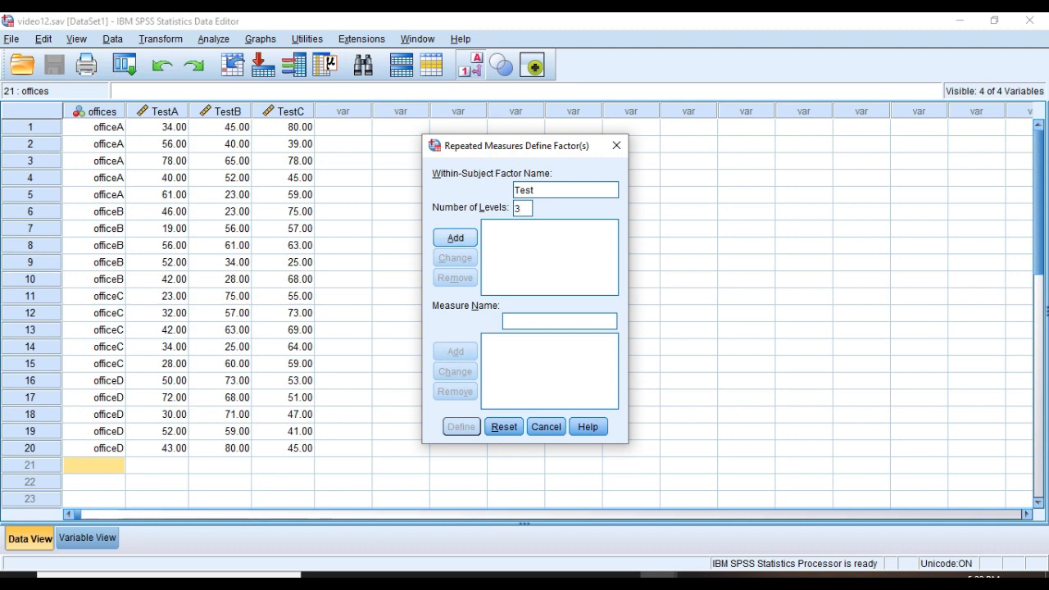
{"action": "key", "text": "Return"}
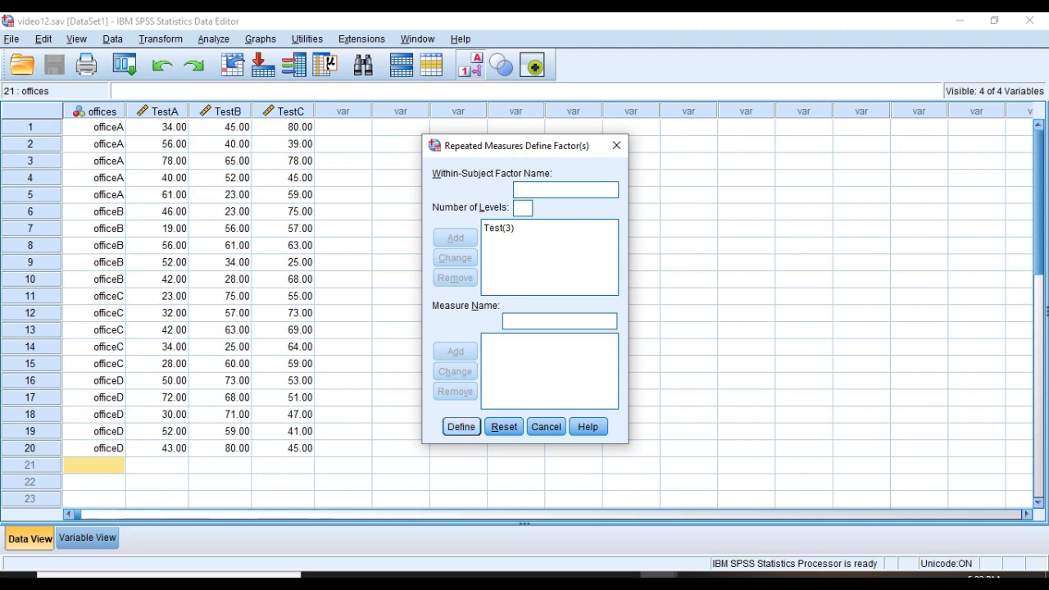
{"action": "key", "text": "Return"}
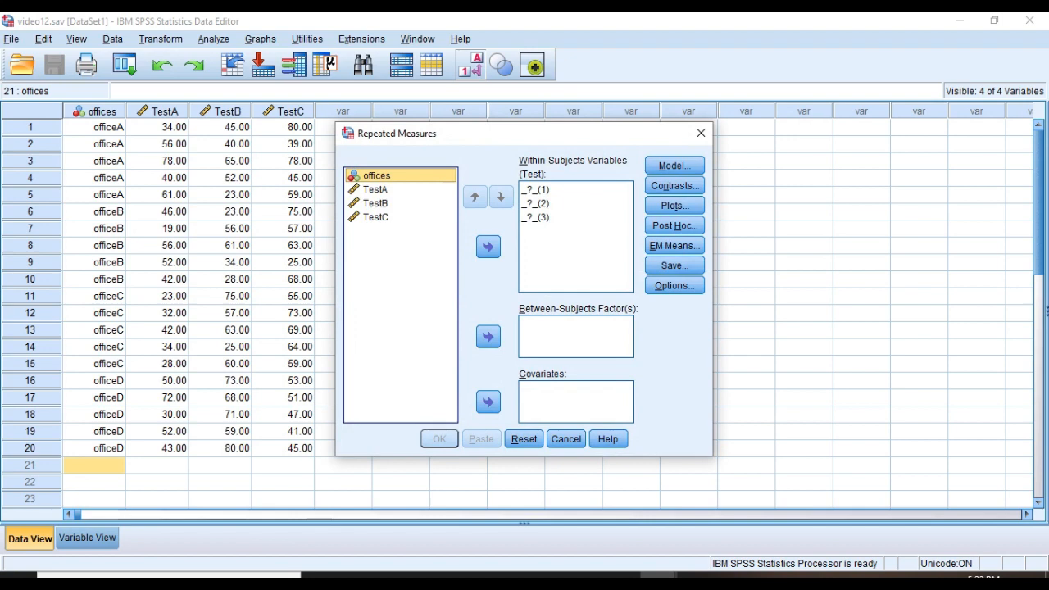
- Assign TestA, TestB and TestC to within-subjects levels 1 to 3 and set offices as the between-subjects factor
{"action": "left_click", "coordinate": [376, 190]}
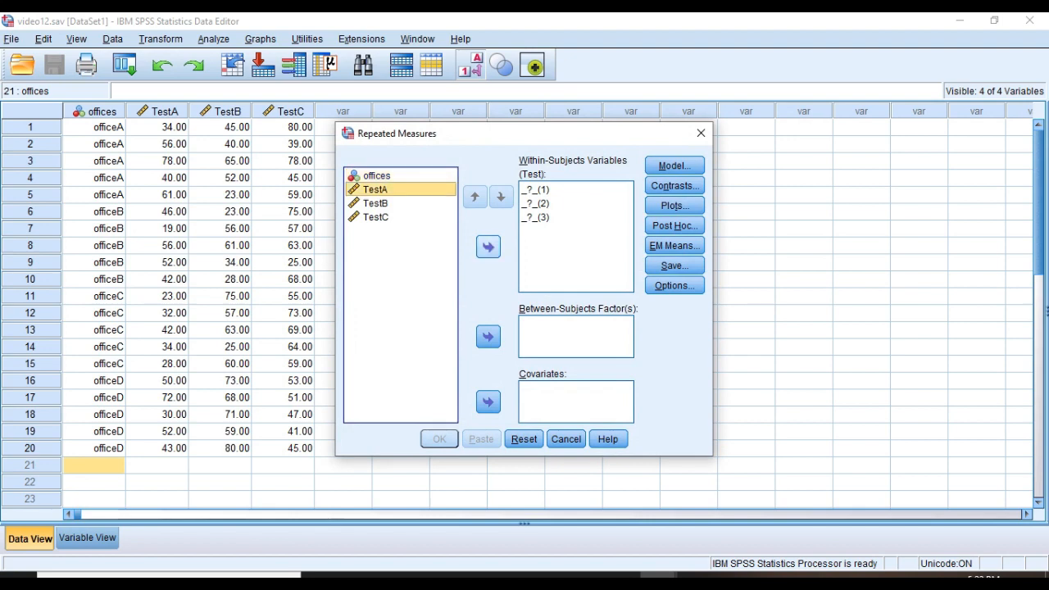
{"action": "left_click", "coordinate": [489, 247]}
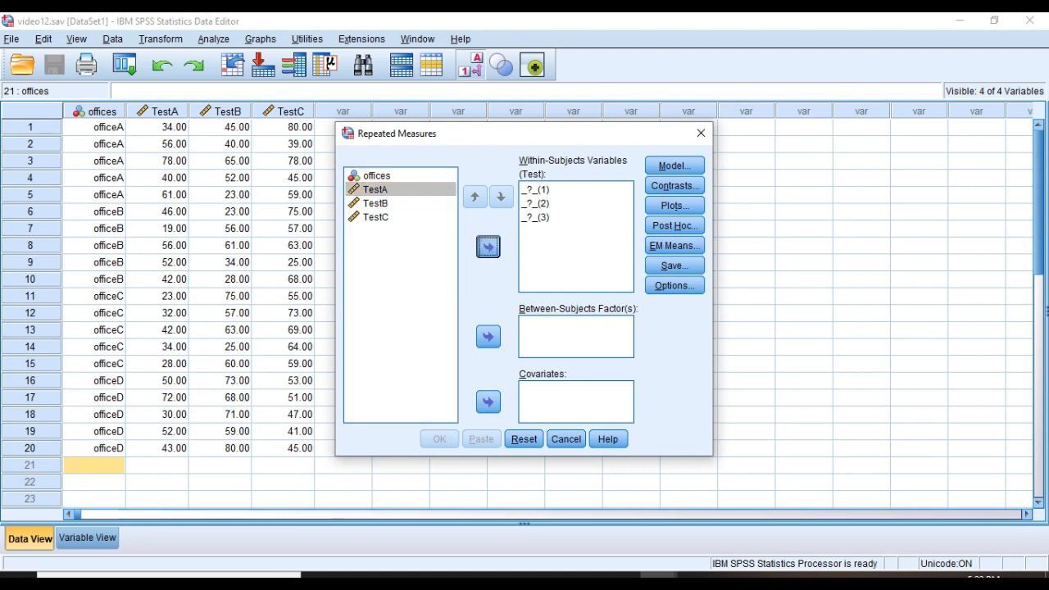
{"action": "left_click", "coordinate": [375, 190]}
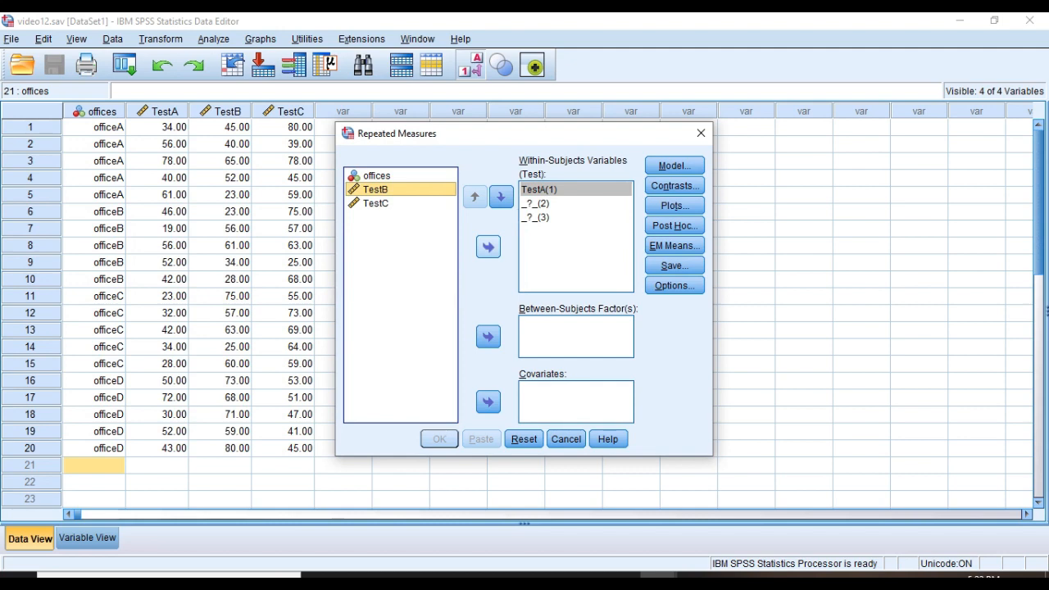
{"action": "left_click", "coordinate": [489, 247]}
{"action": "left_click", "coordinate": [376, 190]}
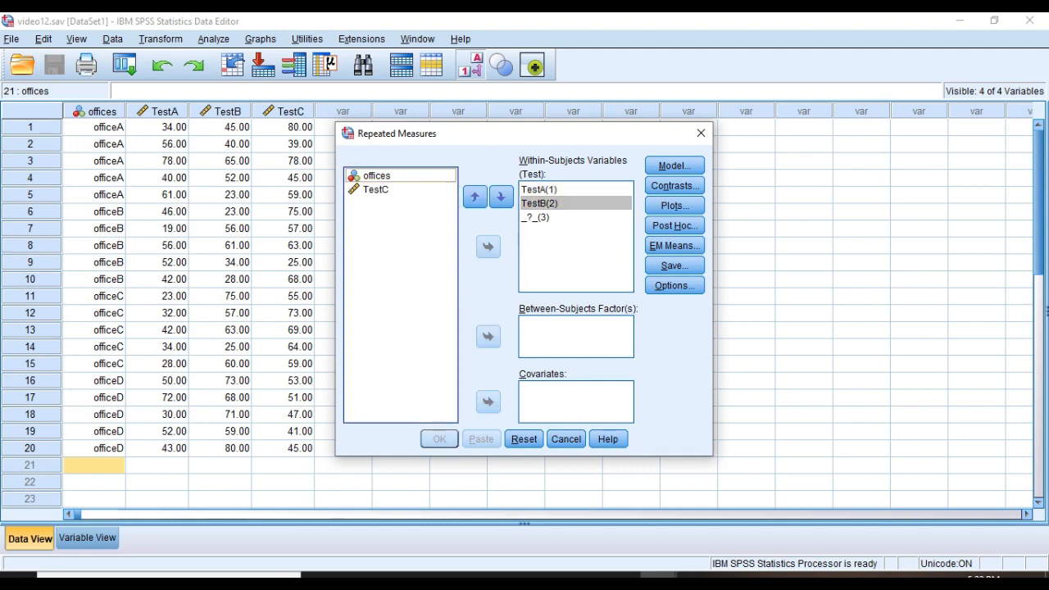
{"action": "left_click", "coordinate": [489, 247]}
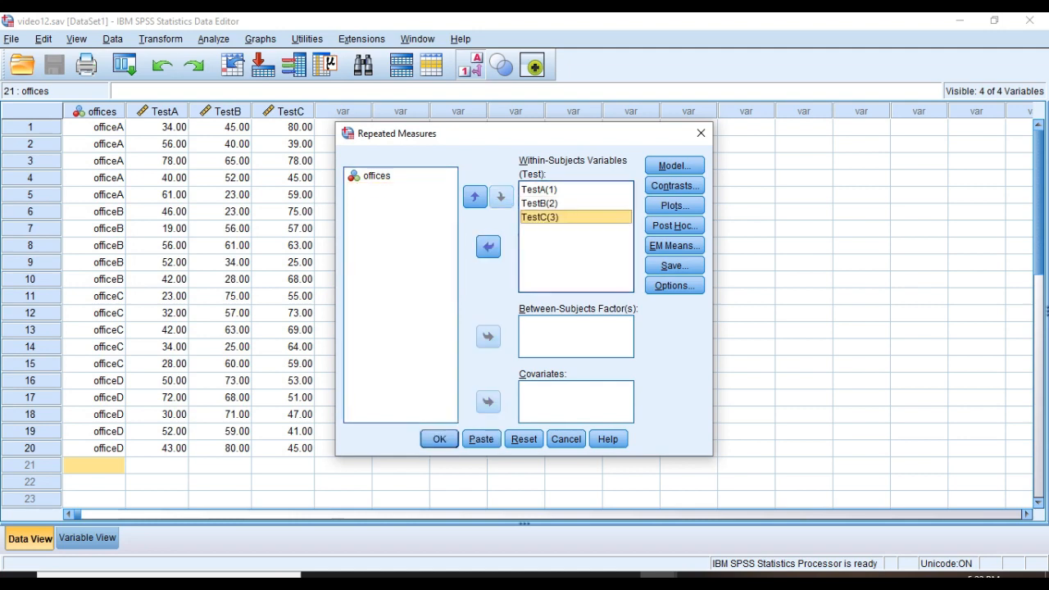
{"action": "left_click", "coordinate": [377, 176]}
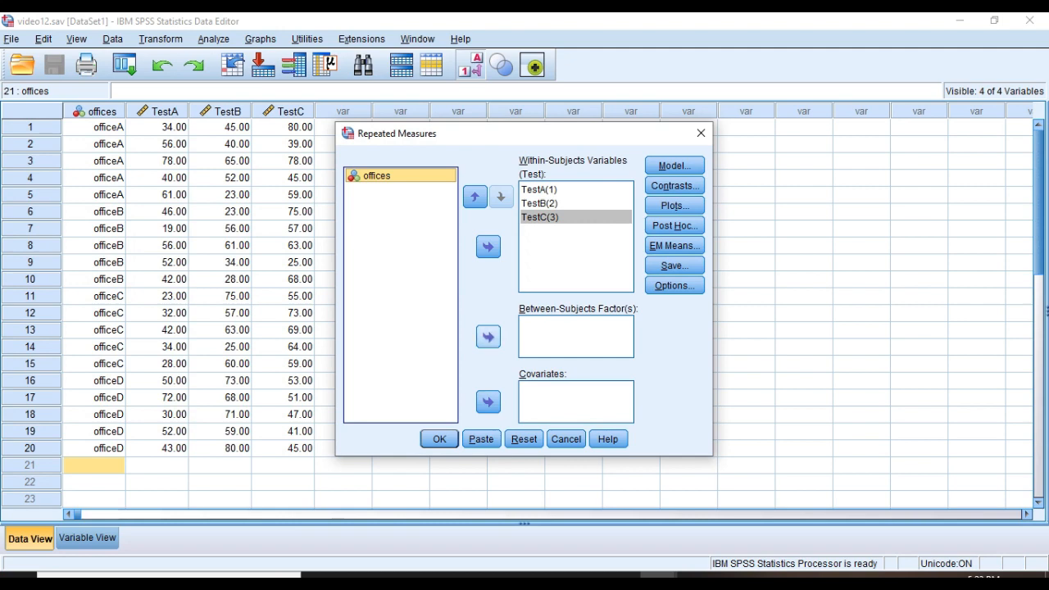
{"action": "left_click", "coordinate": [488, 337]}
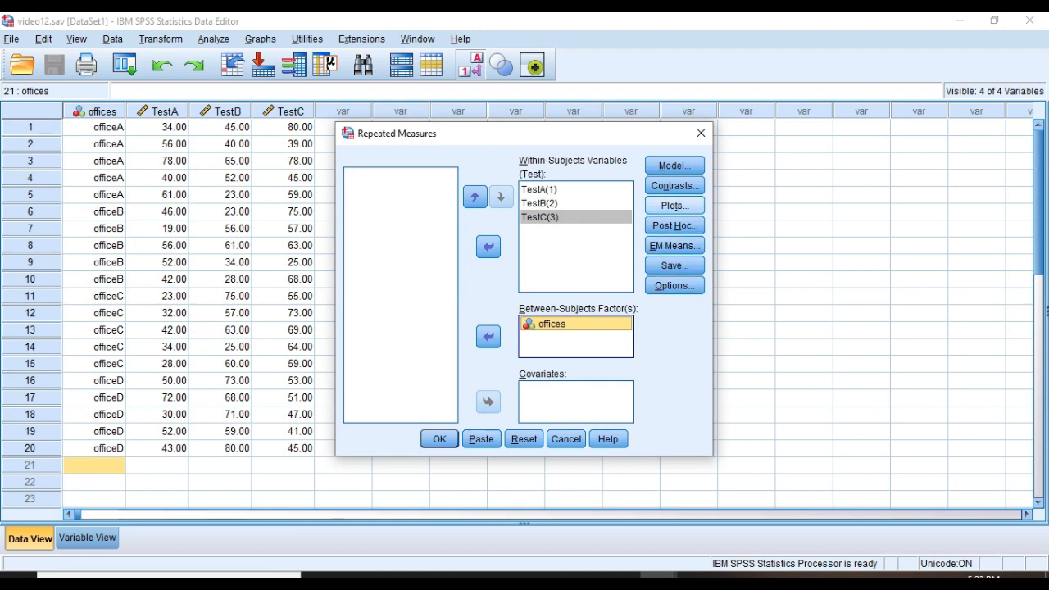
- Add a Test*offices profile plot with Test on the horizontal axis and separate lines for offices
{"action": "left_click", "coordinate": [674, 205]}
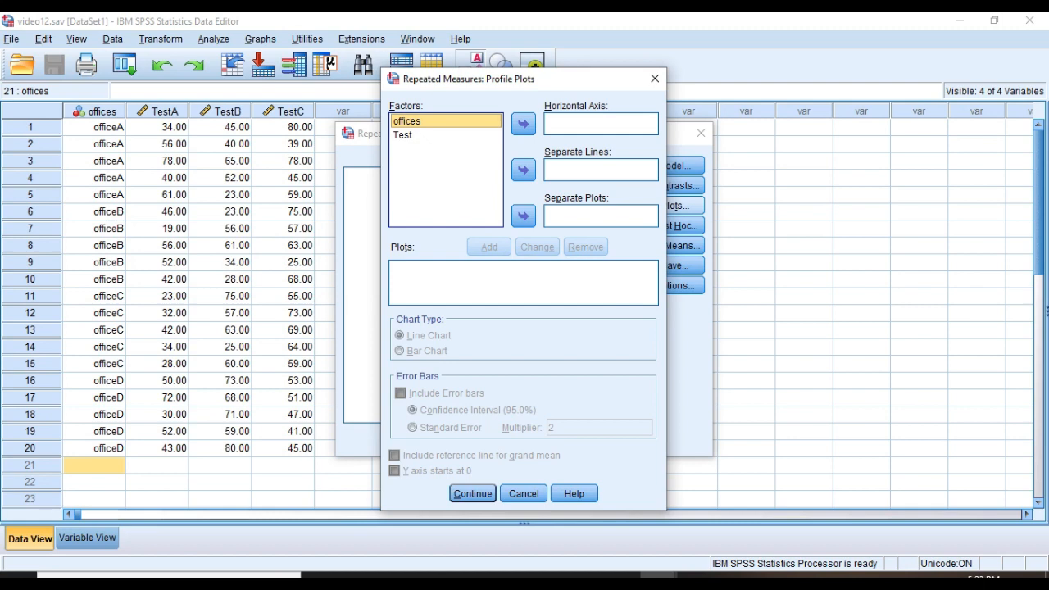
{"action": "left_click", "coordinate": [404, 135]}
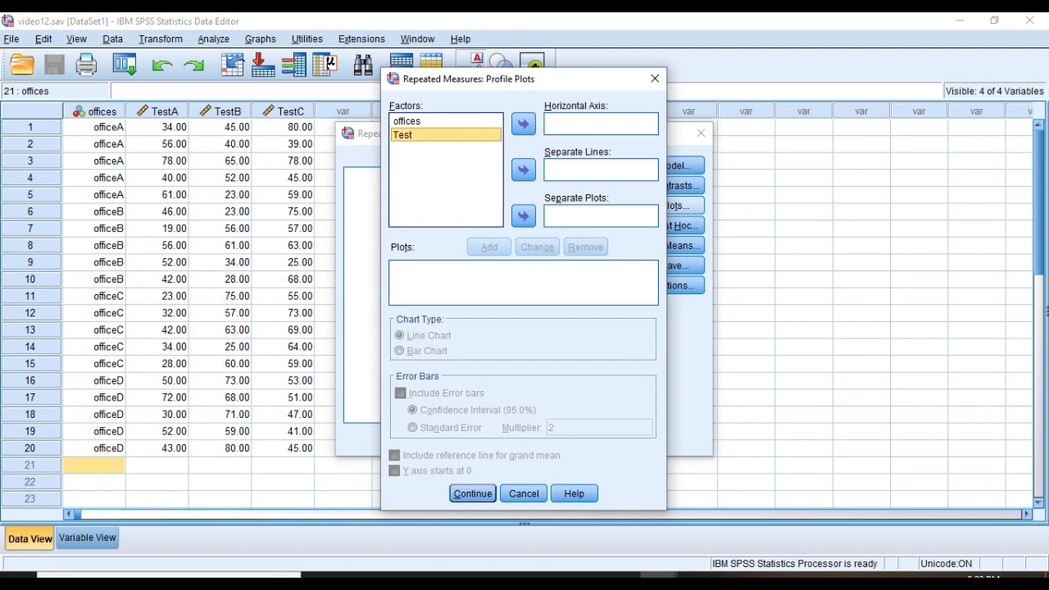
{"action": "left_click", "coordinate": [523, 124]}
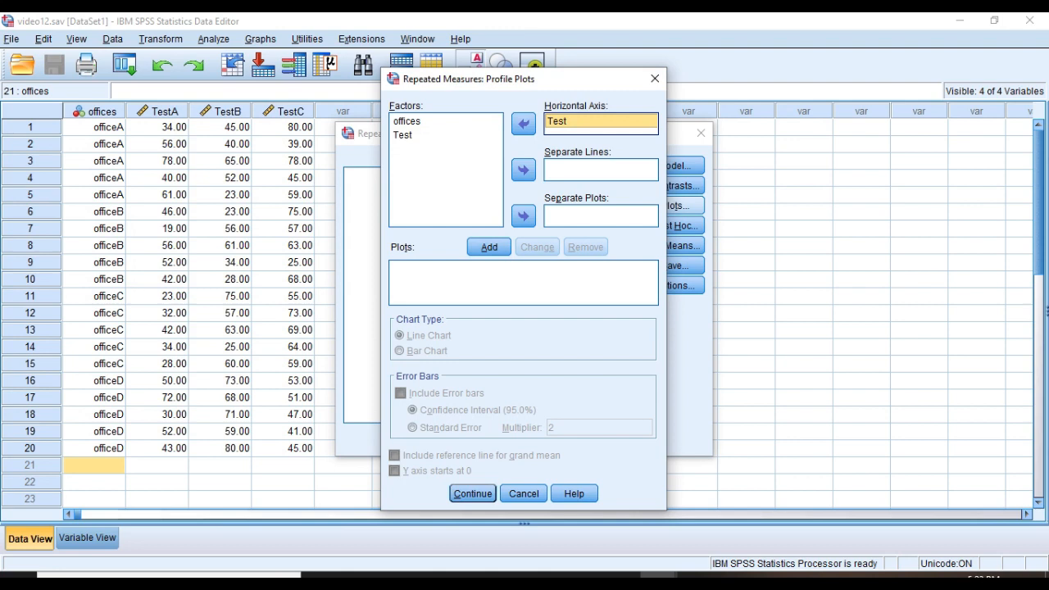
{"action": "left_click", "coordinate": [408, 121]}
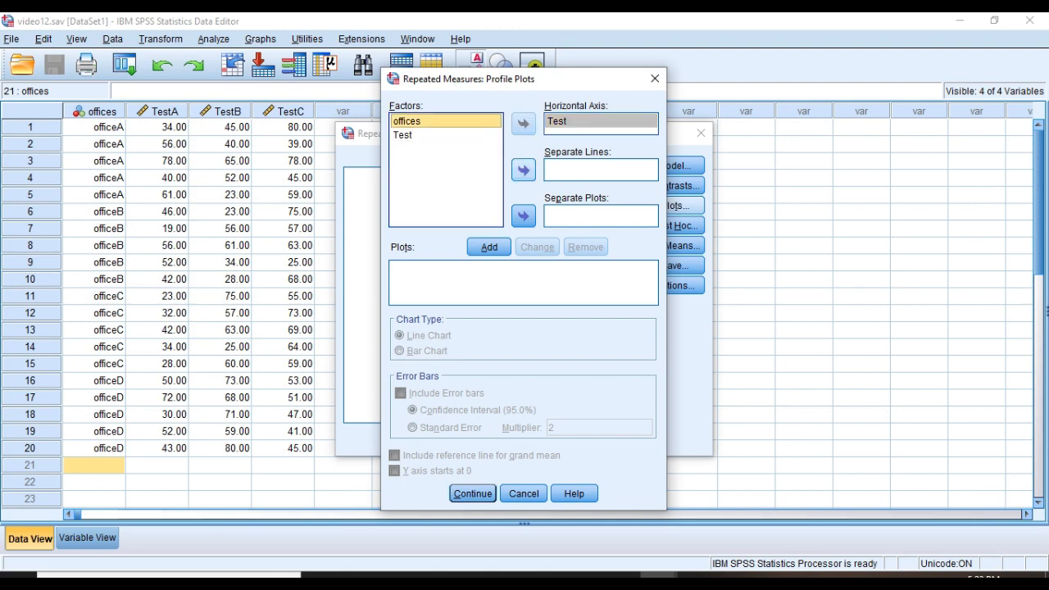
{"action": "left_click", "coordinate": [523, 169]}
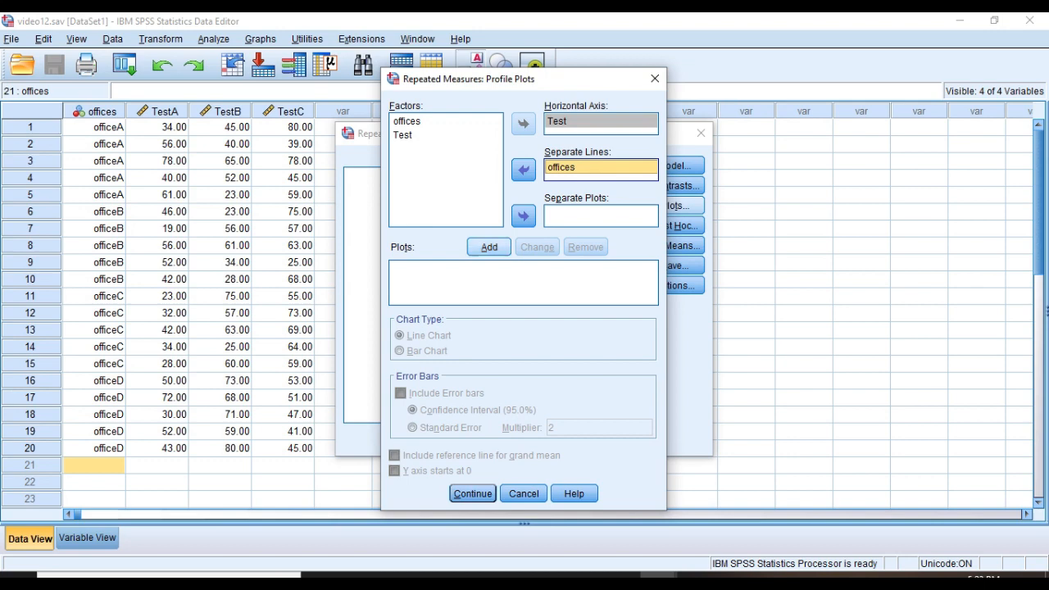
{"action": "left_click", "coordinate": [489, 247]}
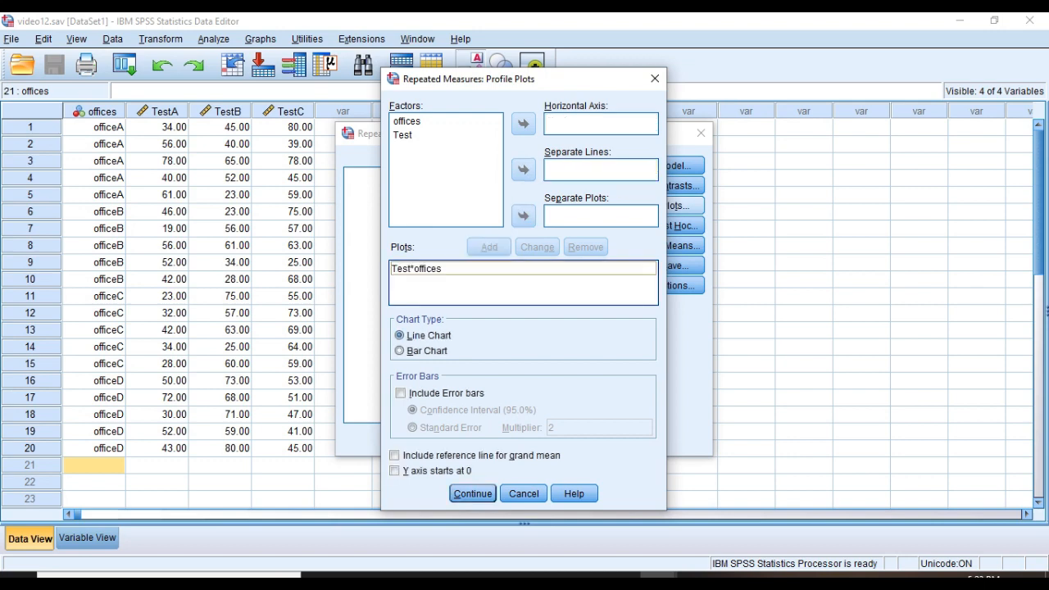
{"action": "left_click", "coordinate": [473, 494]}
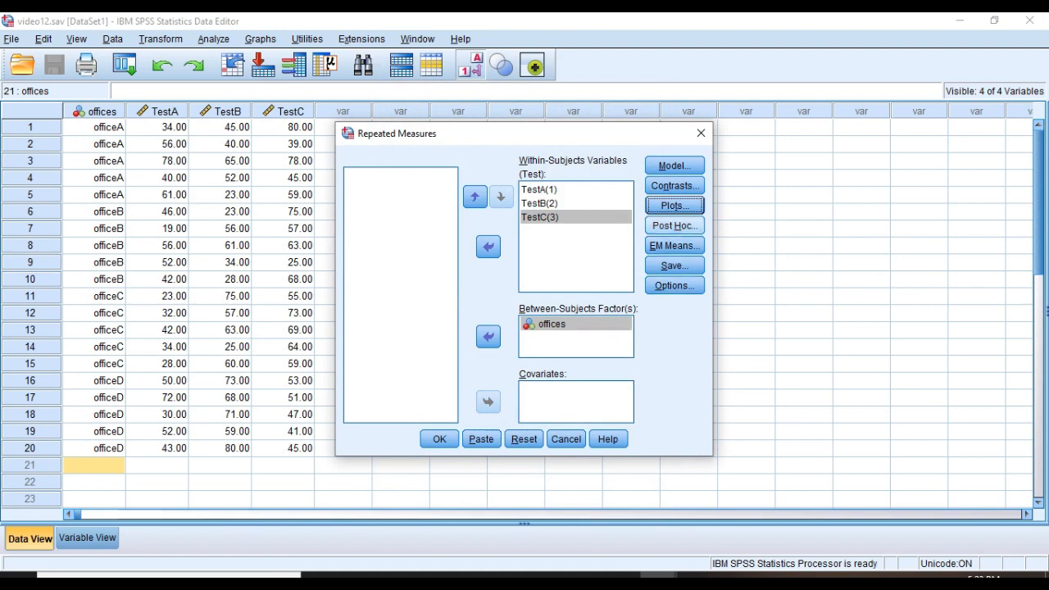
- Request Tukey post hoc comparisons for the offices factor
{"action": "left_click", "coordinate": [675, 225]}
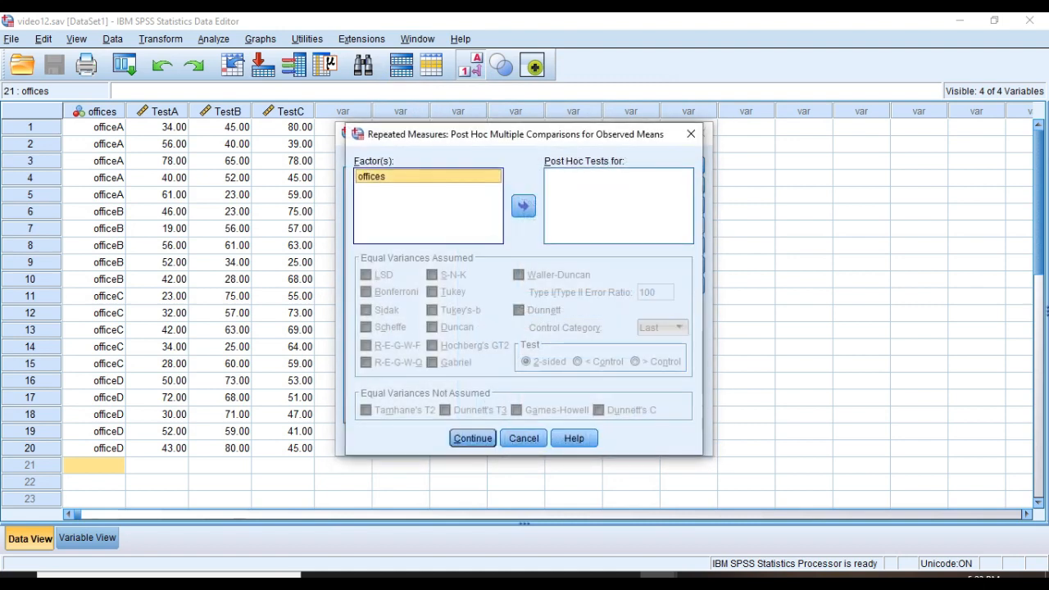
{"action": "left_click", "coordinate": [524, 206]}
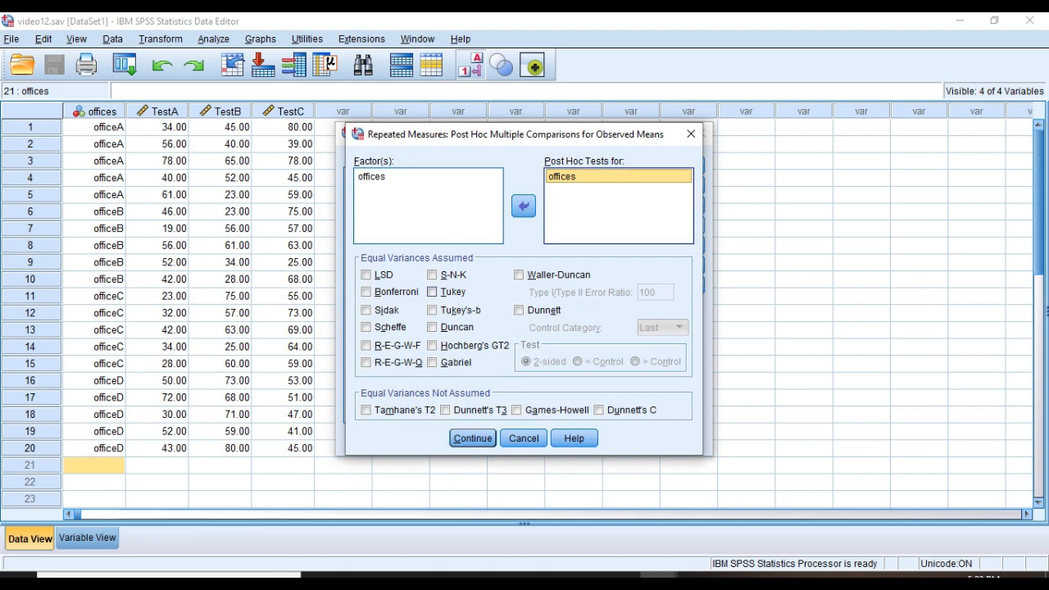
{"action": "left_click", "coordinate": [432, 292]}
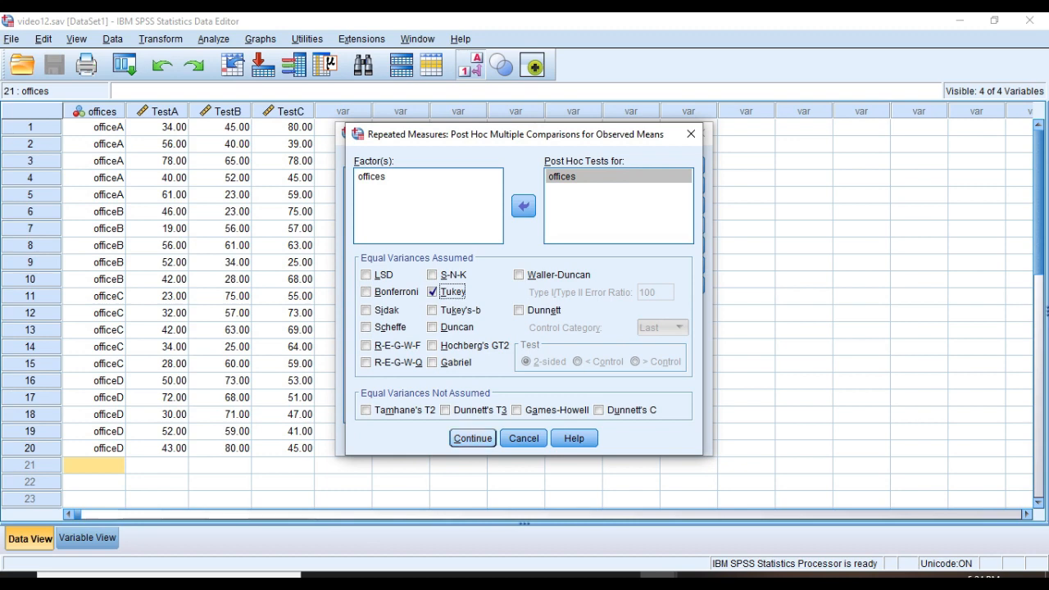
{"action": "left_click", "coordinate": [473, 438]}
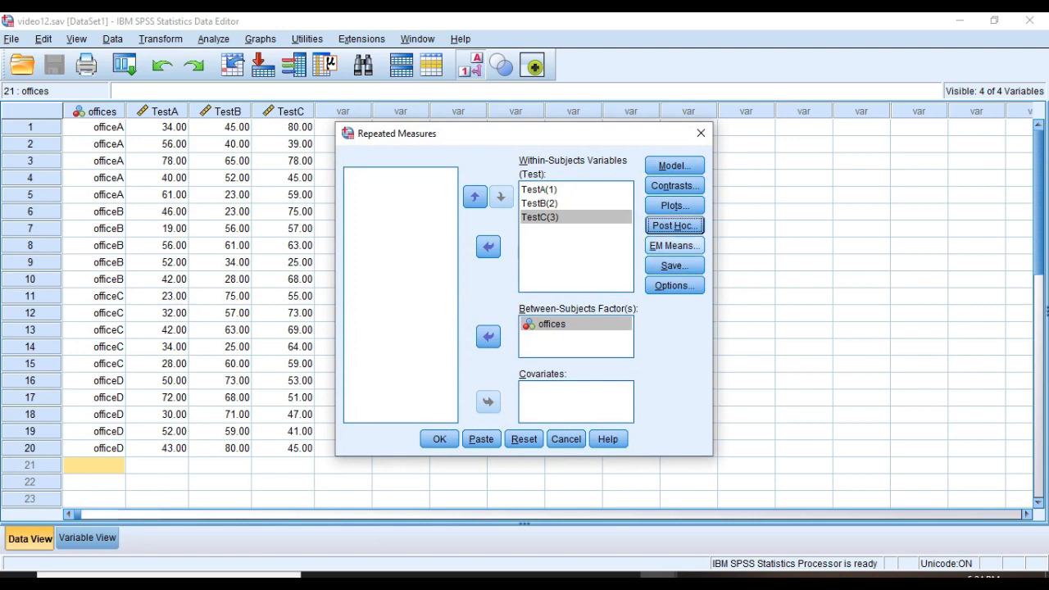
- Request estimated marginal means for offices*Test and Test, comparing main effects with a Bonferroni confidence interval adjustment
{"action": "left_click", "coordinate": [675, 245]}
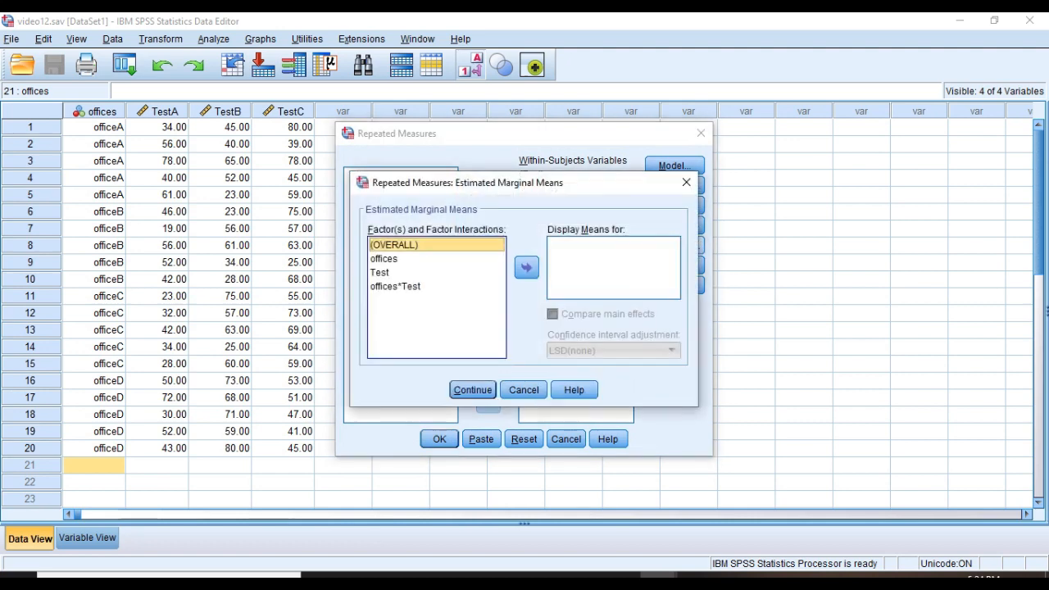
{"action": "left_click", "coordinate": [396, 287]}
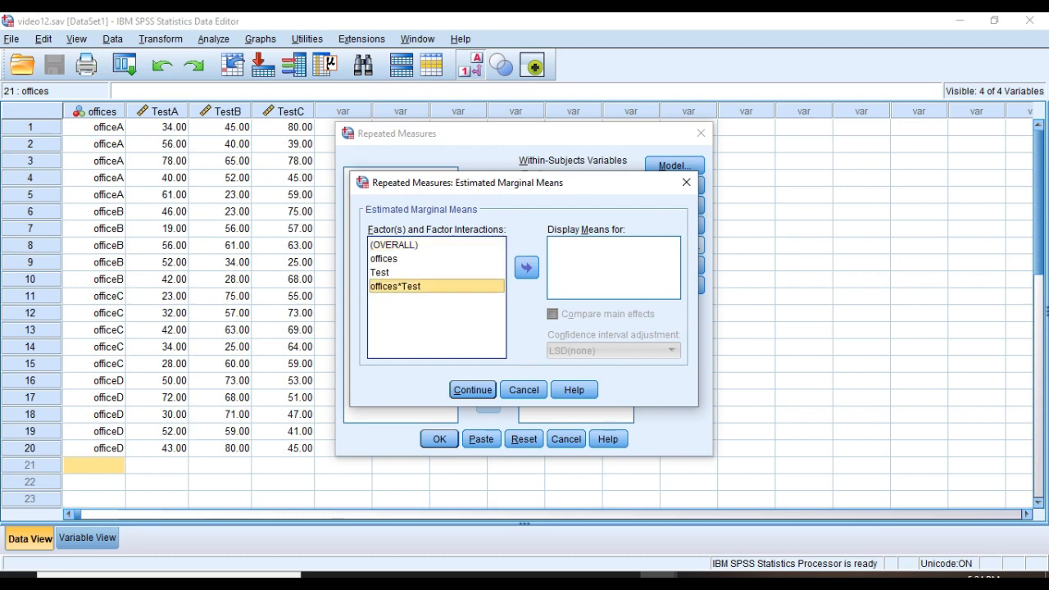
{"action": "left_click", "coordinate": [527, 268]}
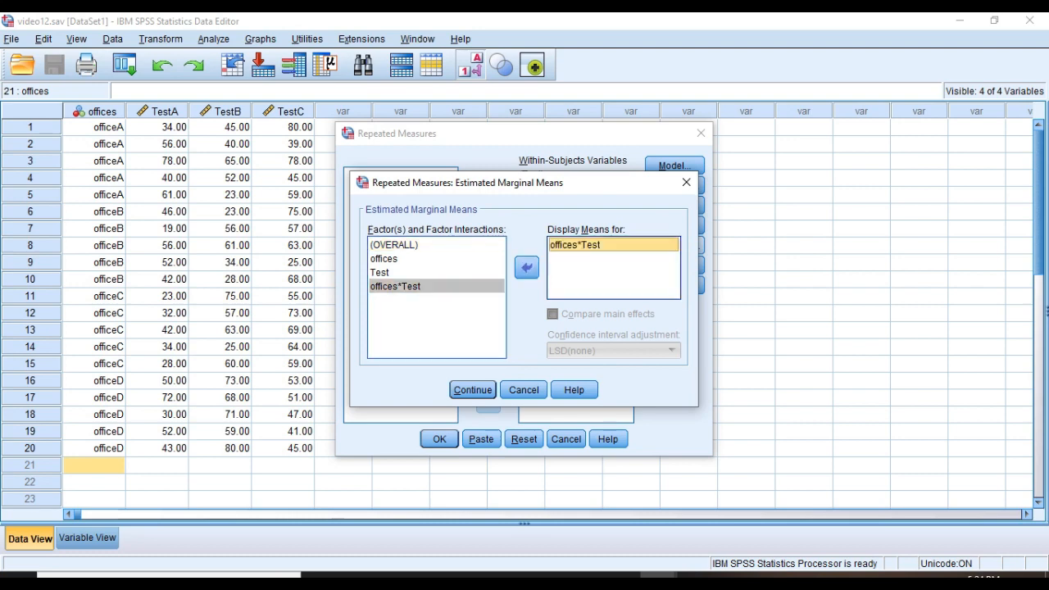
{"action": "left_click", "coordinate": [380, 273]}
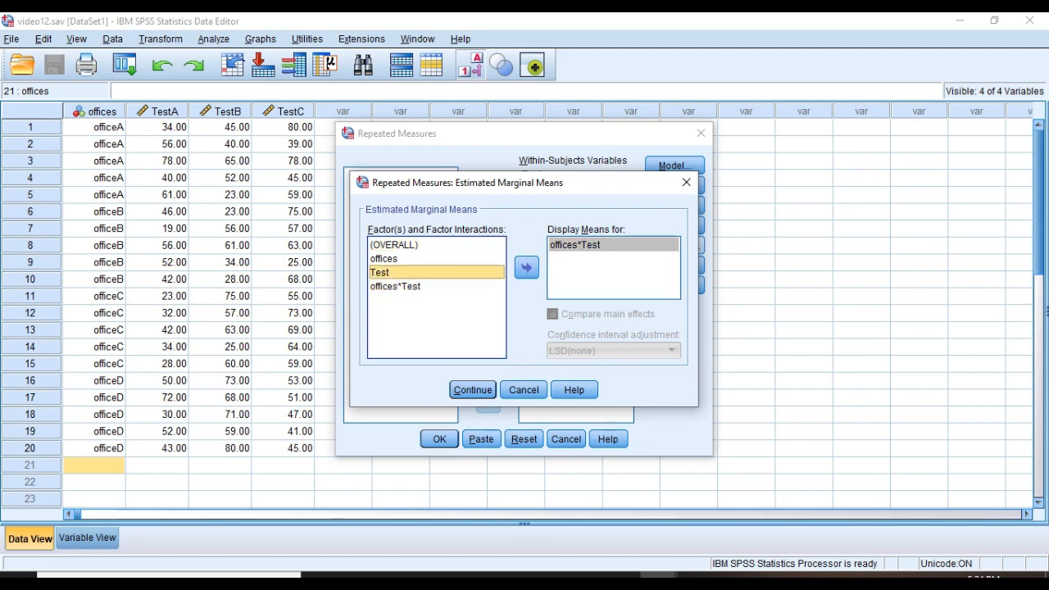
{"action": "left_click", "coordinate": [526, 268]}
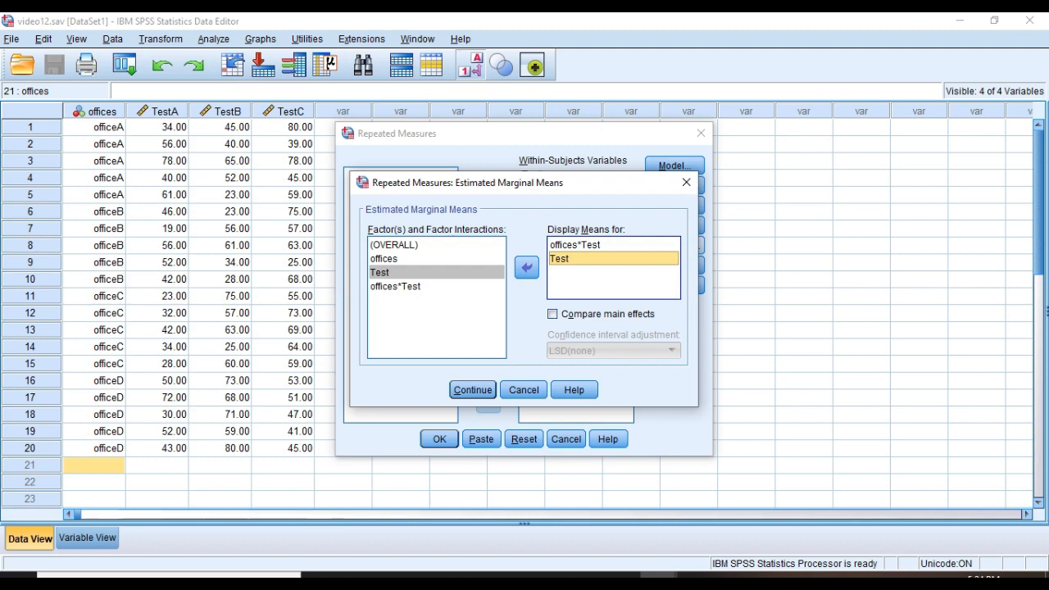
{"action": "left_click", "coordinate": [553, 314]}
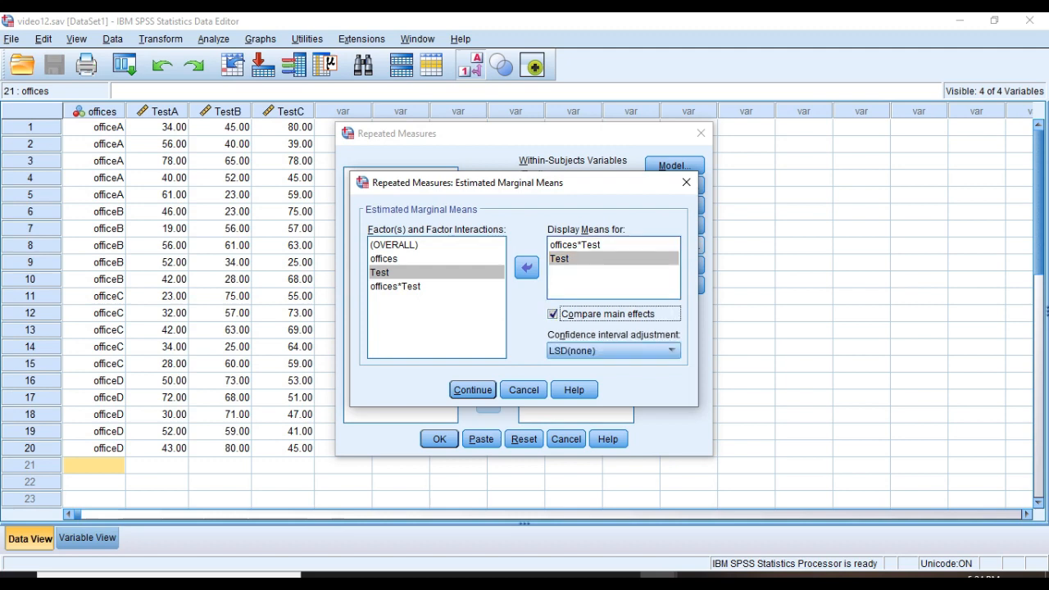
{"action": "left_click", "coordinate": [671, 351]}
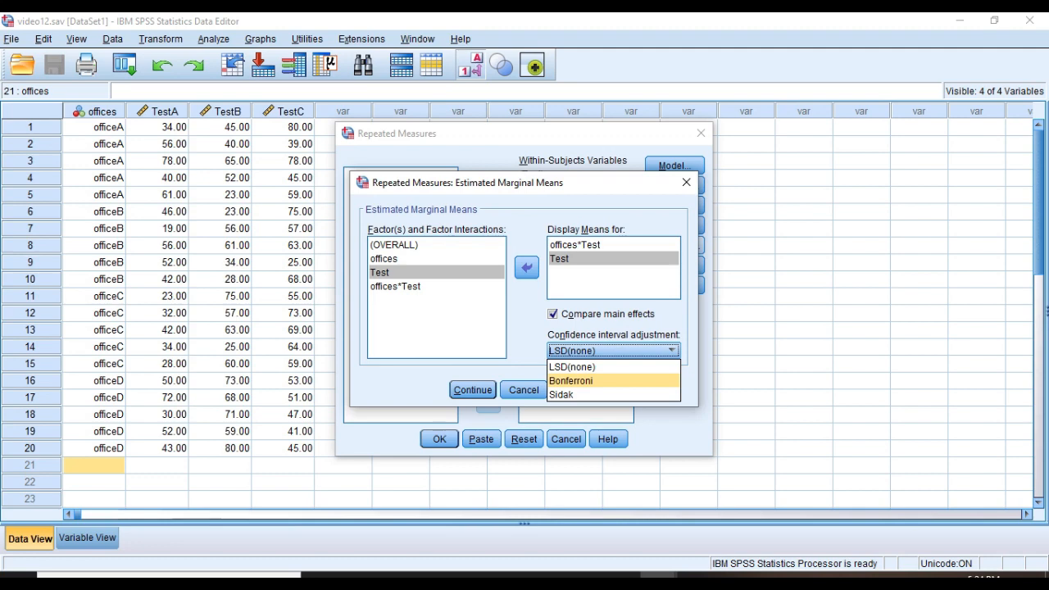
{"action": "left_click", "coordinate": [602, 381]}
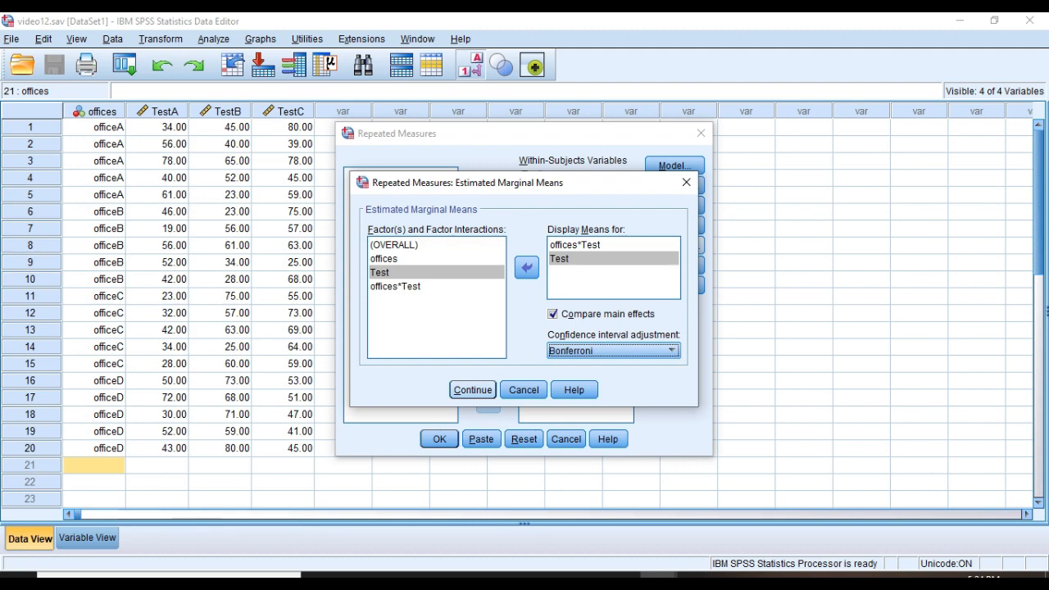
{"action": "left_click", "coordinate": [473, 390]}
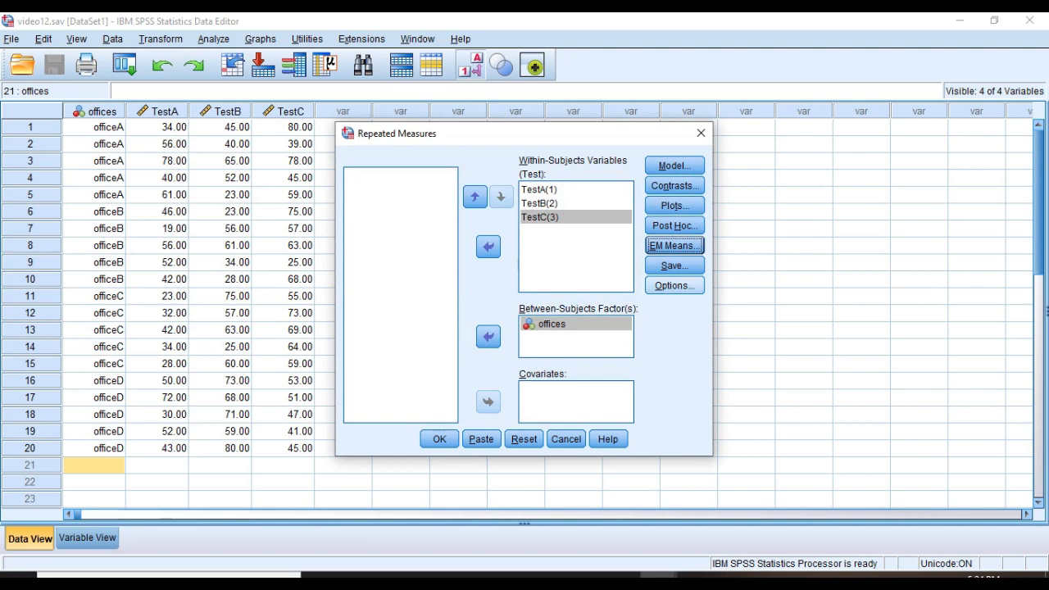
- Include descriptive statistics, effect size estimates, observed power and homogeneity tests, and run the repeated measures analysis
{"action": "left_click", "coordinate": [674, 285]}
{"action": "left_click", "coordinate": [382, 241]}
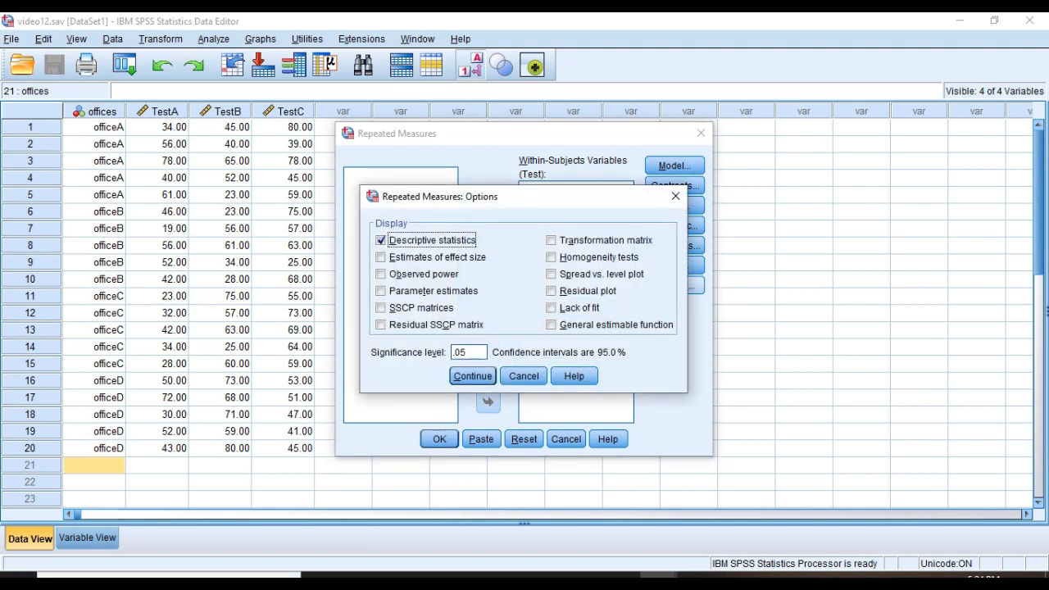
{"action": "left_click", "coordinate": [382, 258]}
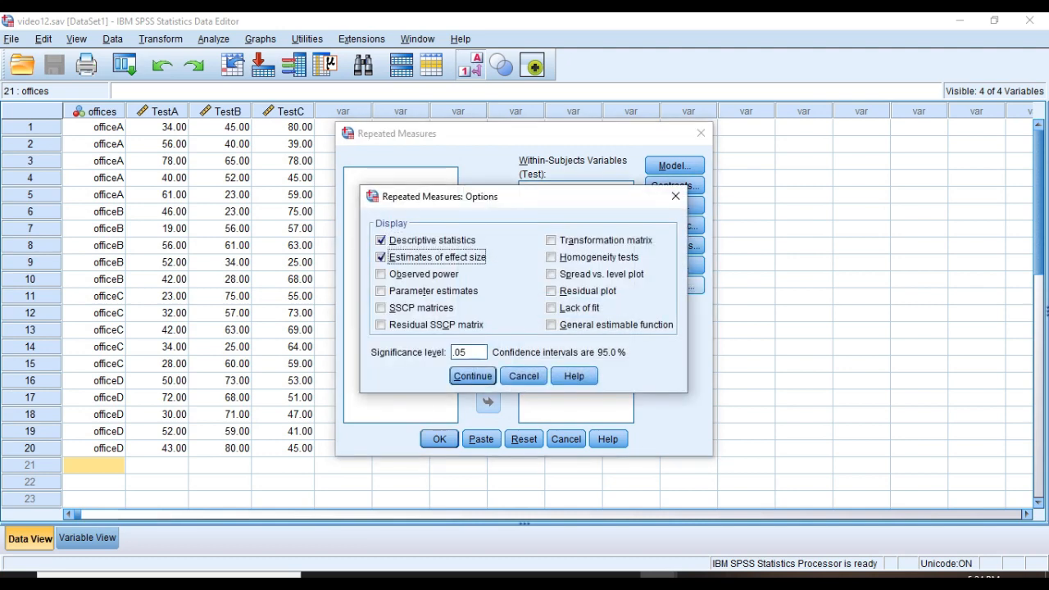
{"action": "left_click", "coordinate": [381, 274]}
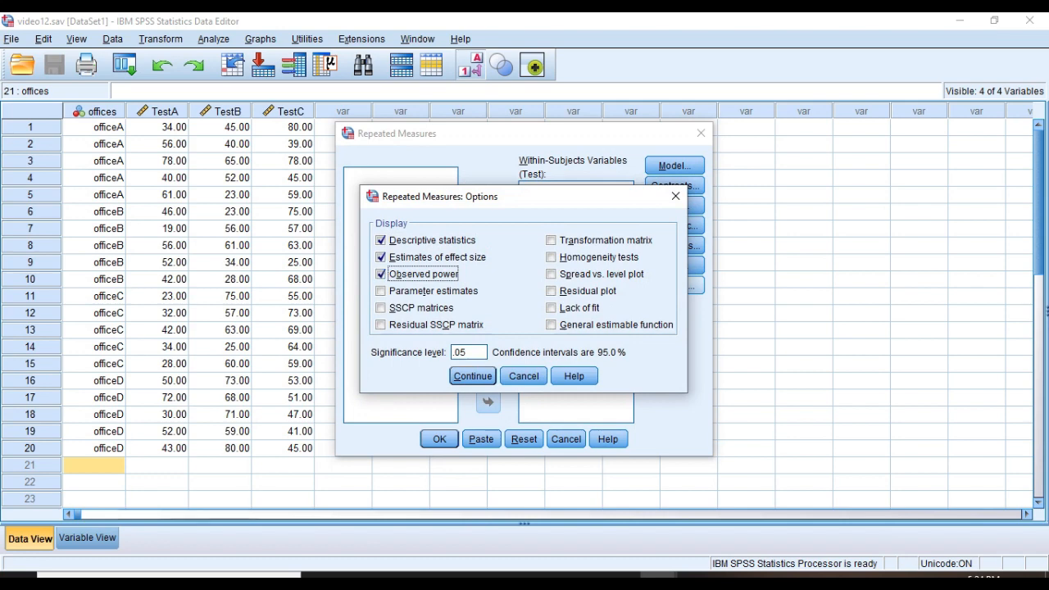
{"action": "left_click", "coordinate": [551, 258]}
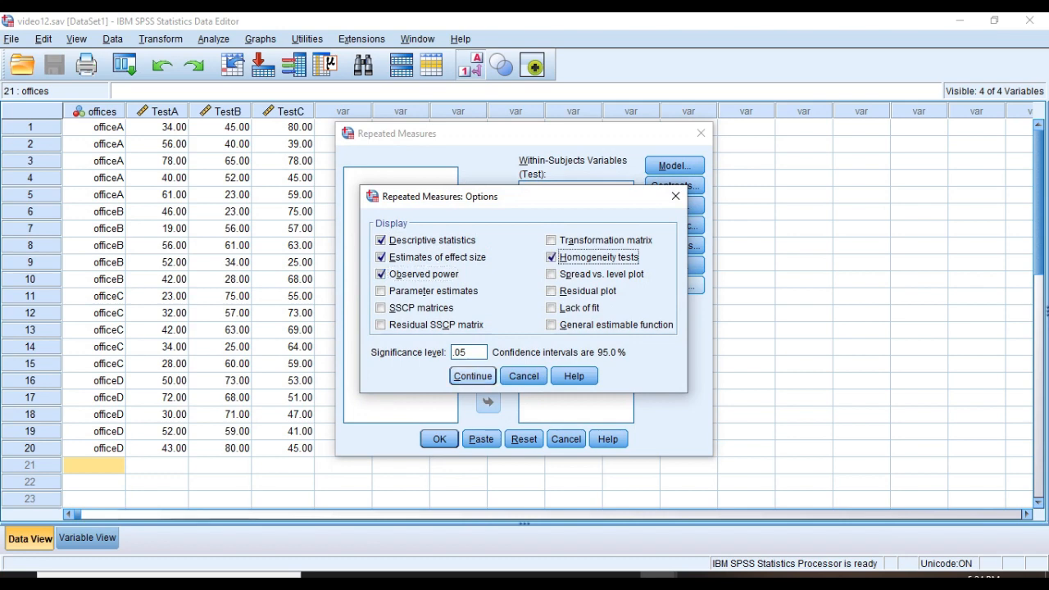
{"action": "left_click", "coordinate": [473, 376]}
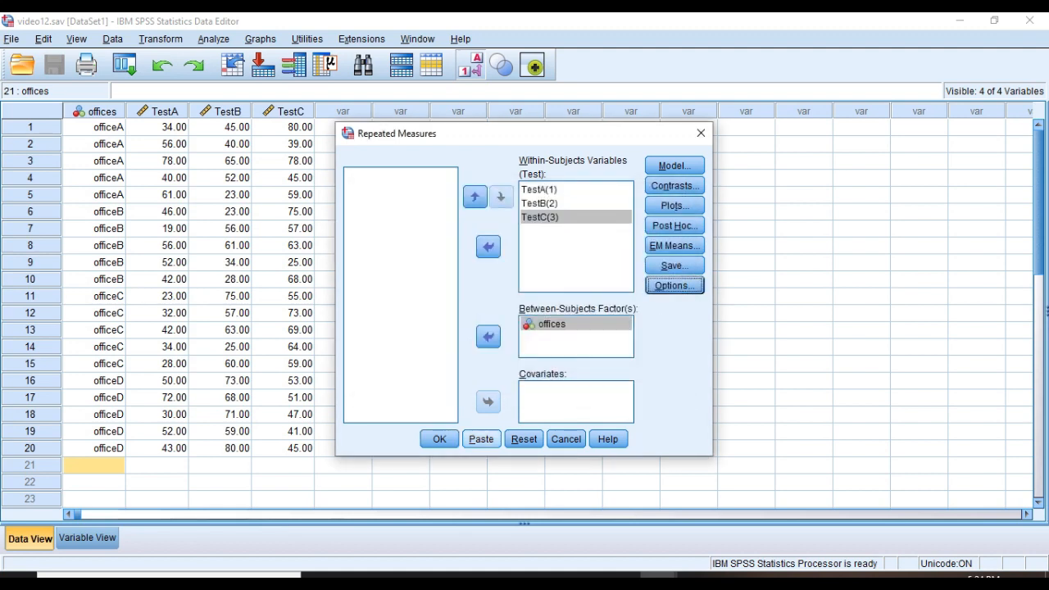
{"action": "left_click", "coordinate": [440, 438]}
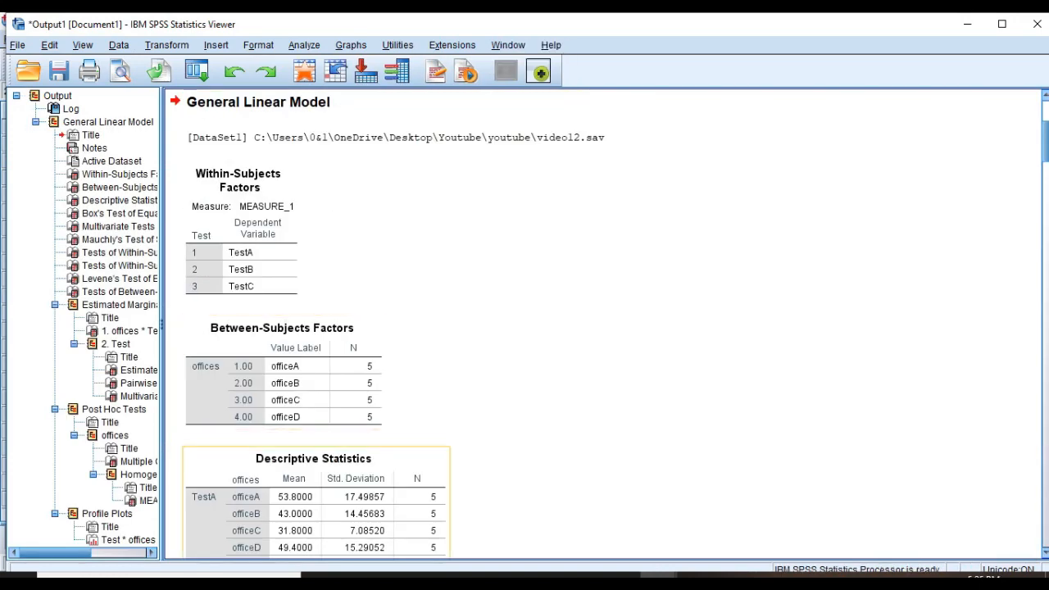
- Examine the output from the Descriptive Statistics table through to Mauchly's Test of Sphericity
{"action": "left_click", "coordinate": [316, 503]}
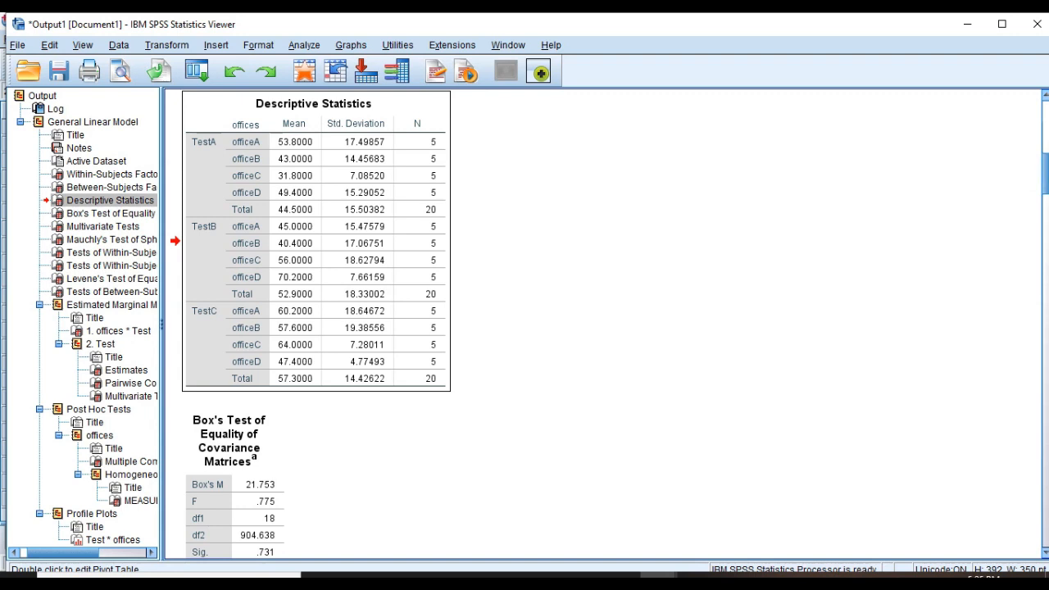
{"action": "scroll", "coordinate": [365, 324], "scroll_direction": "down", "scroll_amount": 1}
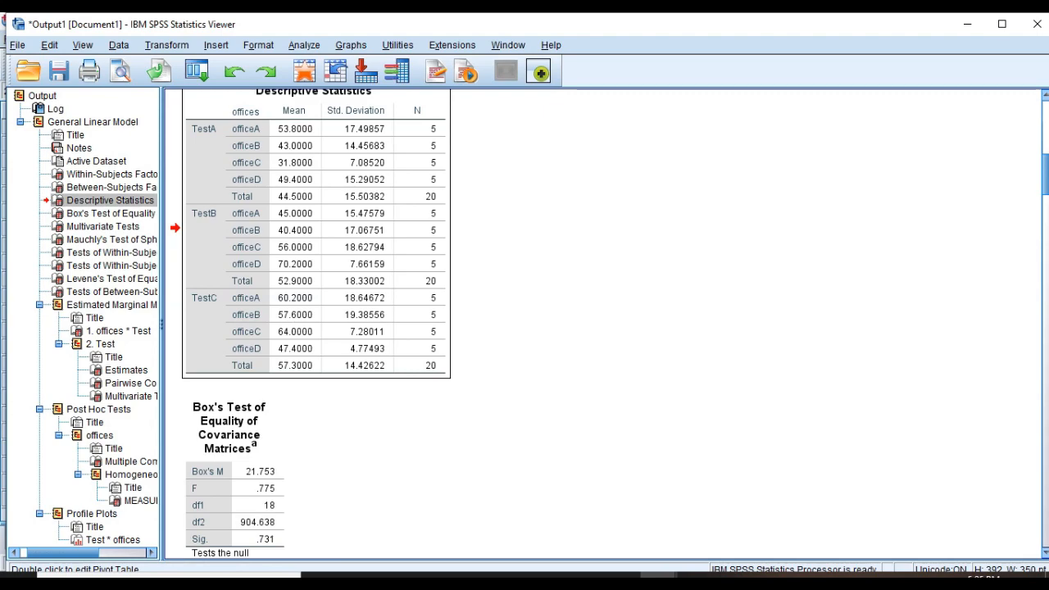
{"action": "scroll", "coordinate": [364, 324], "scroll_direction": "down", "scroll_amount": 5}
{"action": "scroll", "coordinate": [365, 324], "scroll_direction": "down", "scroll_amount": 15}
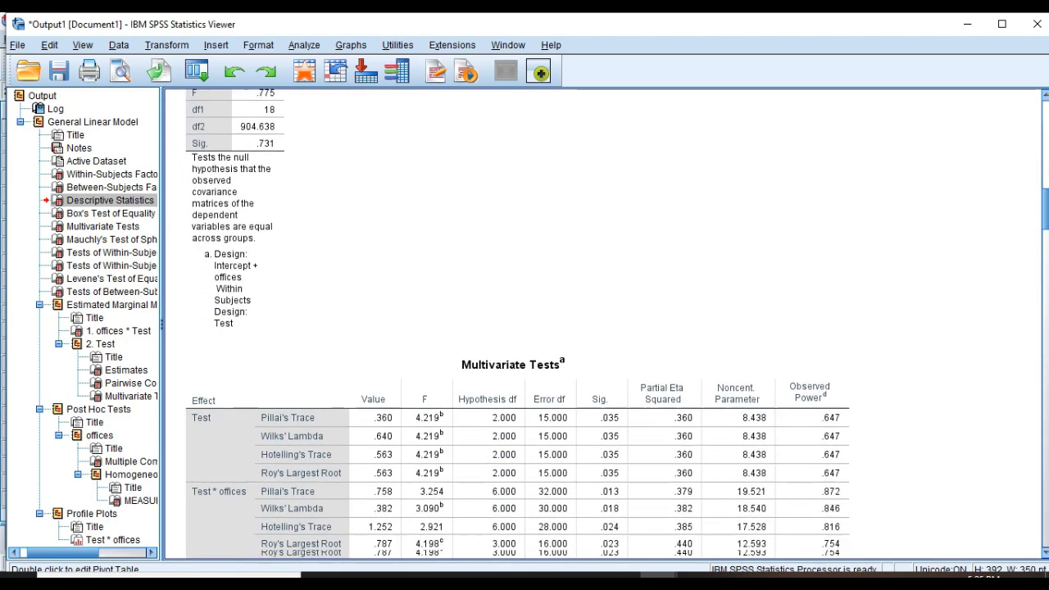
{"action": "scroll", "coordinate": [365, 324], "scroll_direction": "down", "scroll_amount": 20}
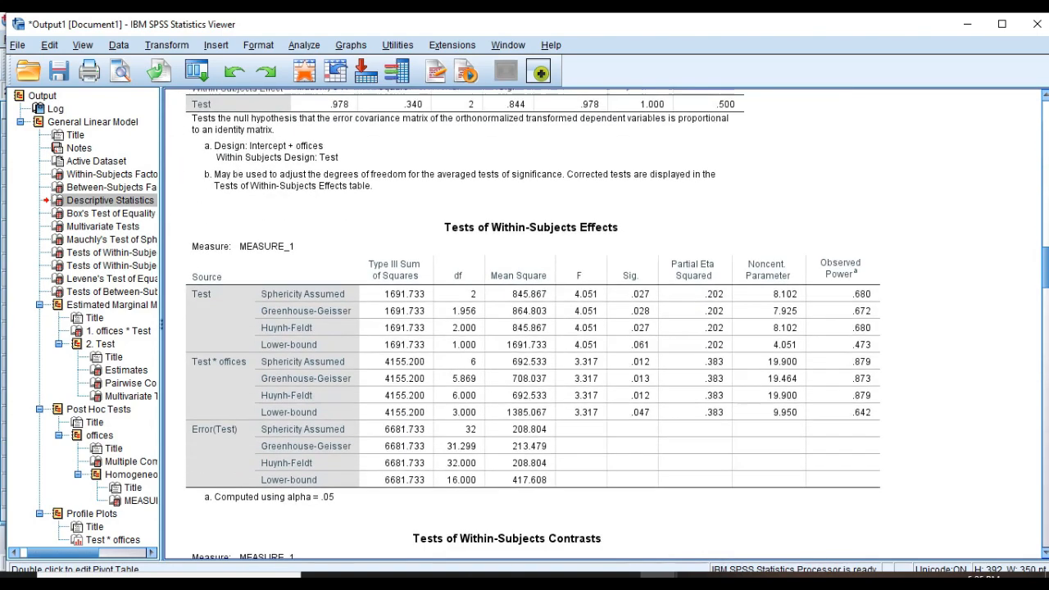
{"action": "scroll", "coordinate": [365, 324], "scroll_direction": "up", "scroll_amount": 6}
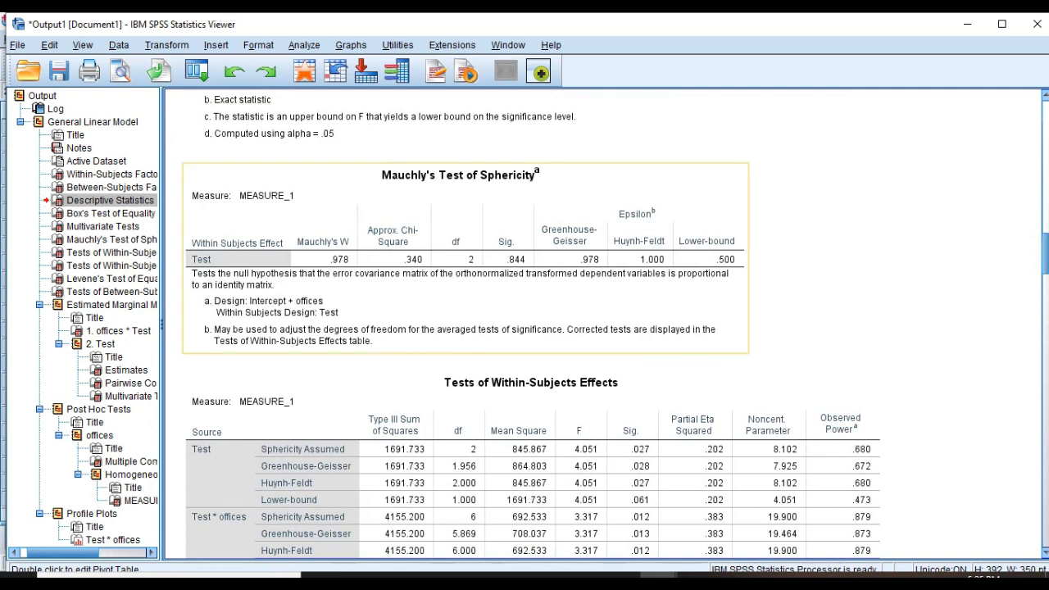
{"action": "left_click", "coordinate": [466, 258]}
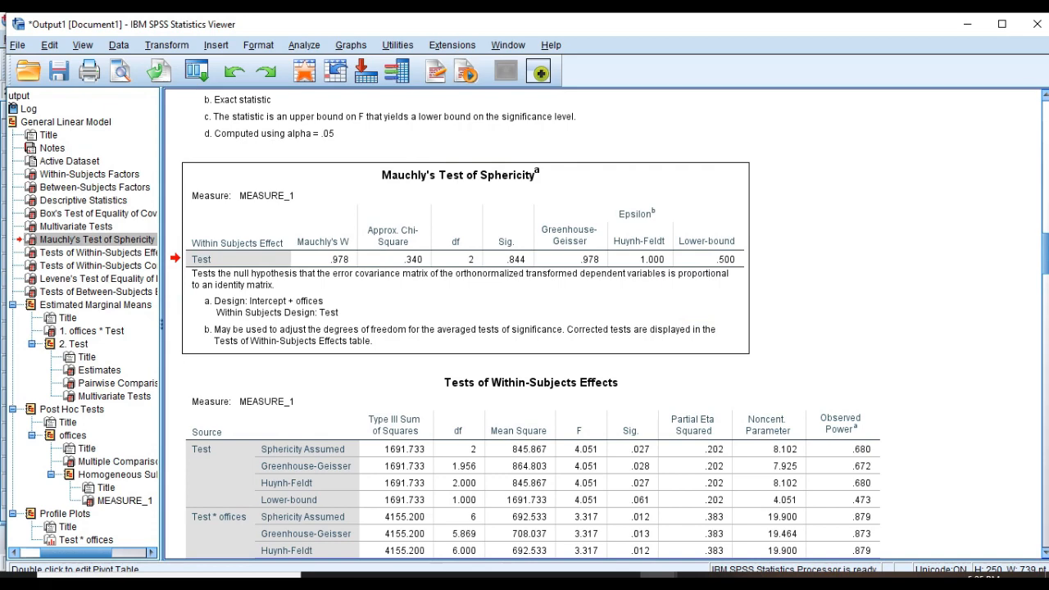
- Examine the Test and Test * offices effects in the Tests of Within-Subjects Effects table
{"action": "scroll", "coordinate": [525, 328], "scroll_direction": "down", "scroll_amount": 5}
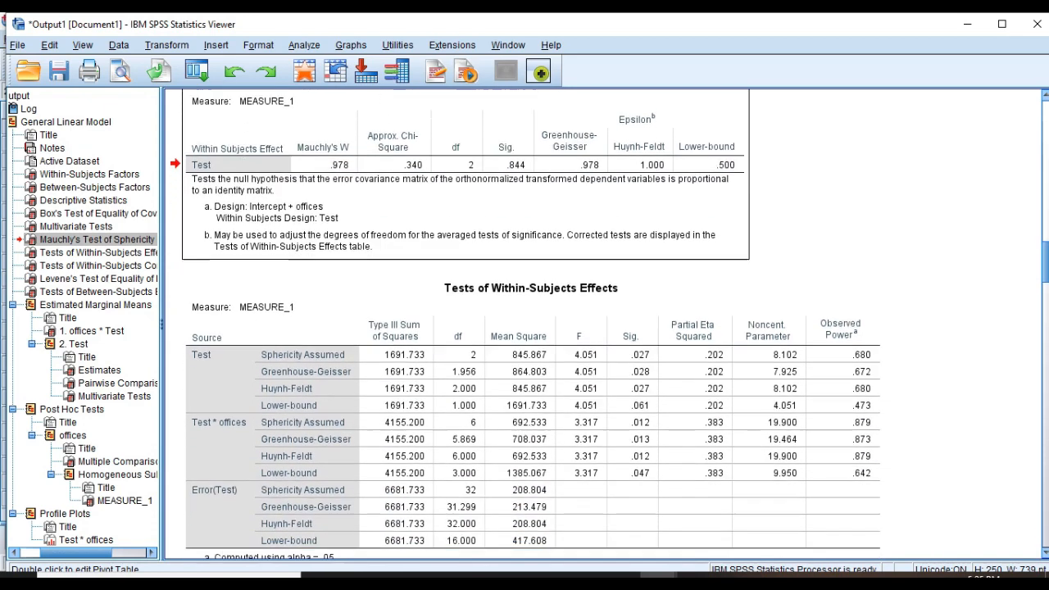
{"action": "scroll", "coordinate": [531, 323], "scroll_direction": "down", "scroll_amount": 1}
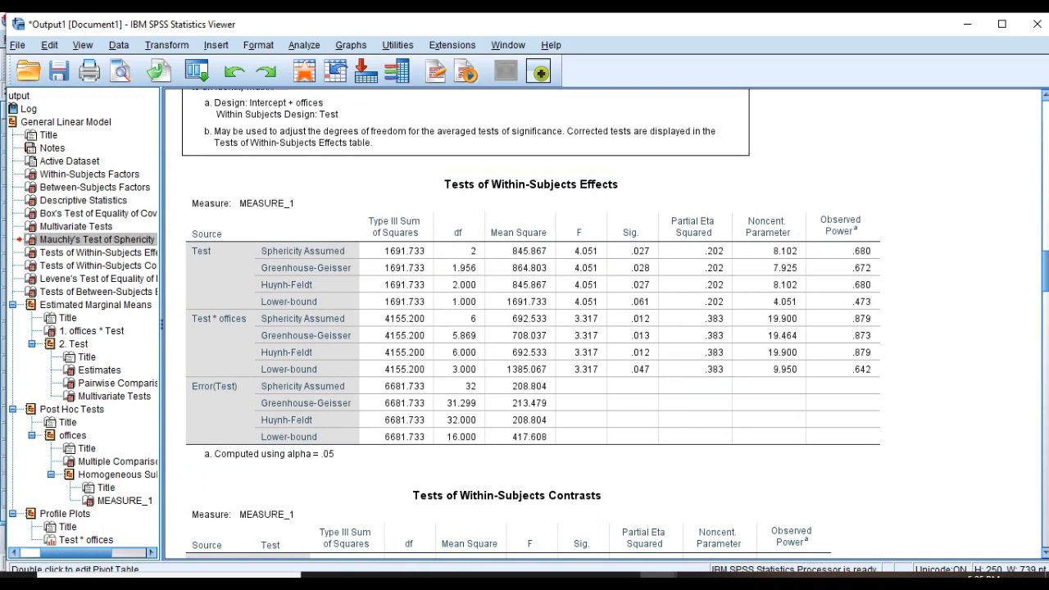
{"action": "scroll", "coordinate": [533, 328], "scroll_direction": "down", "scroll_amount": 10}
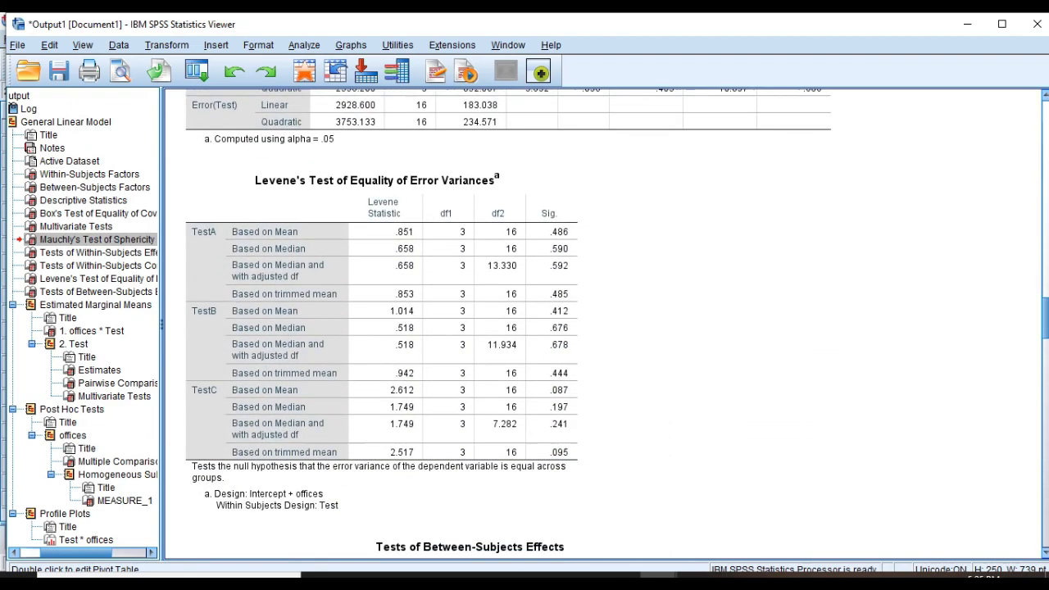
{"action": "scroll", "coordinate": [533, 328], "scroll_direction": "up", "scroll_amount": 10}
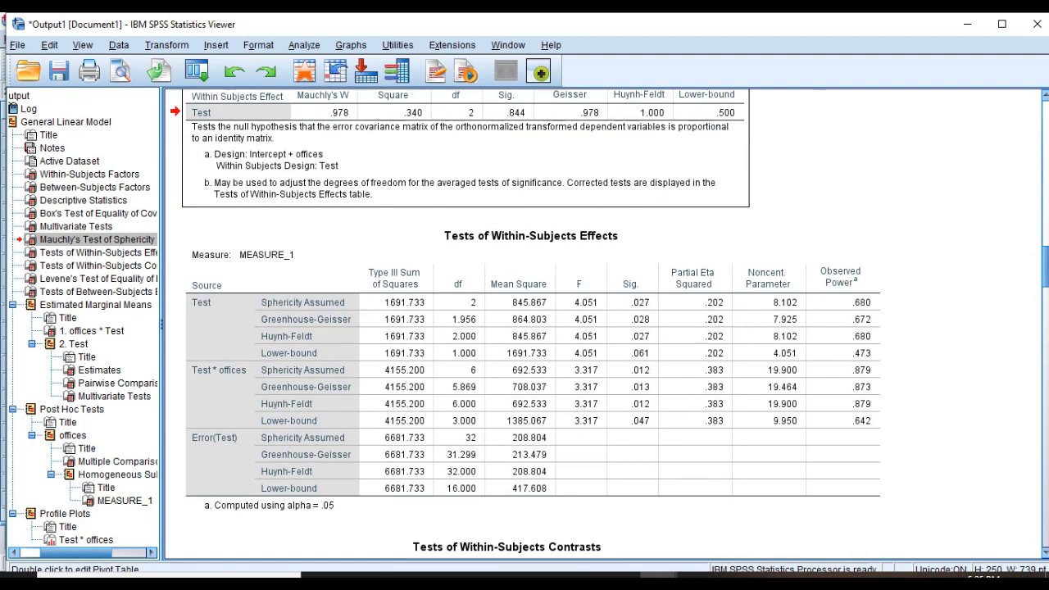
{"action": "left_click", "coordinate": [533, 370]}
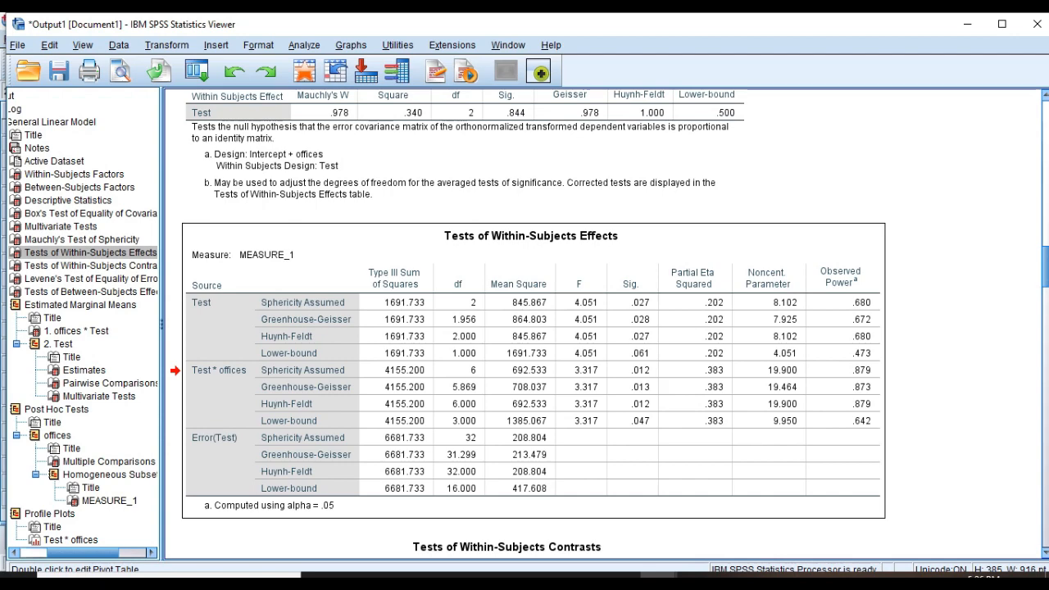
{"action": "scroll", "coordinate": [524, 328], "scroll_direction": "down", "scroll_amount": 8}
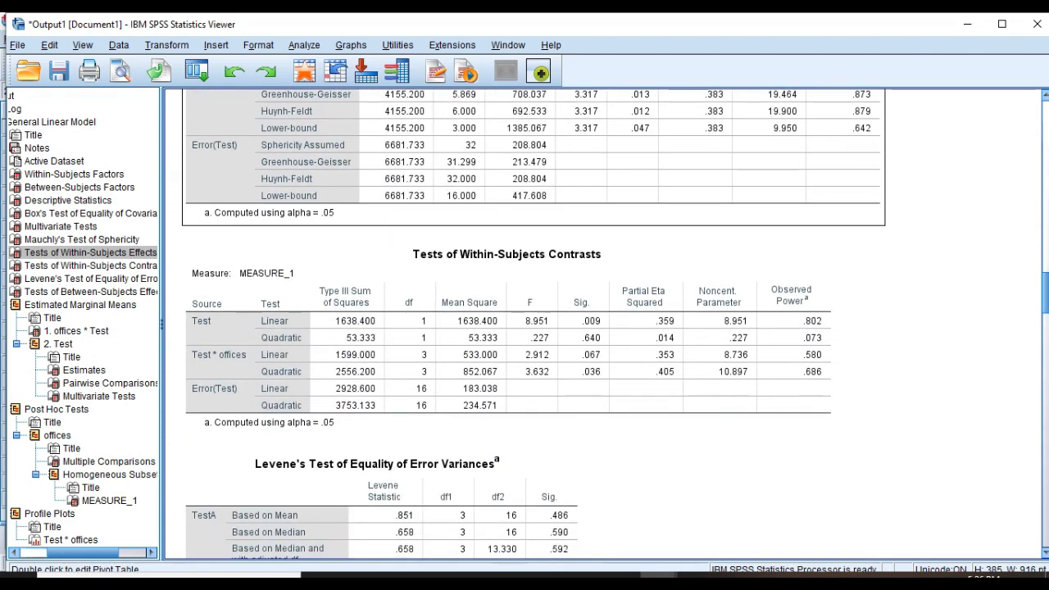
{"action": "scroll", "coordinate": [525, 328], "scroll_direction": "up", "scroll_amount": 8}
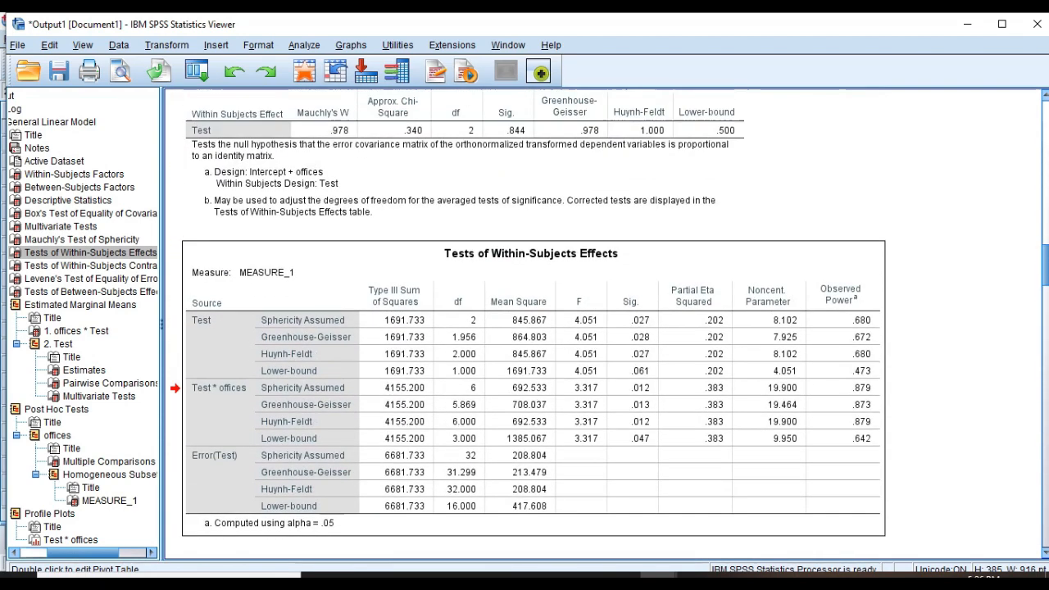
- Review Levene's test and examine the offices effect in the Tests of Between-Subjects Effects table
{"action": "scroll", "coordinate": [524, 328], "scroll_direction": "down", "scroll_amount": 13}
{"action": "scroll", "coordinate": [525, 328], "scroll_direction": "down", "scroll_amount": 13}
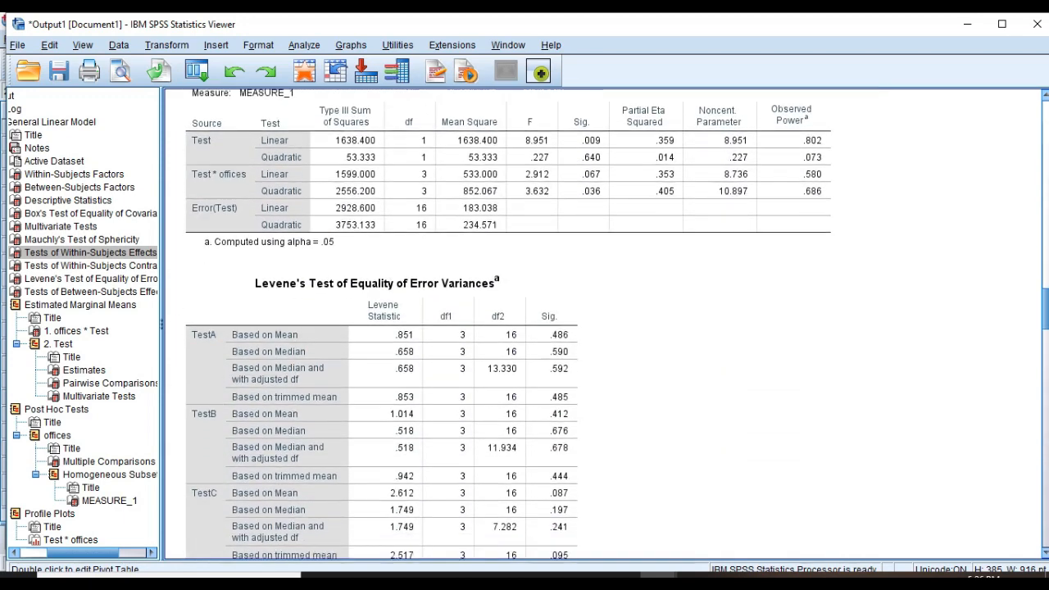
{"action": "left_click_drag", "start_coordinate": [1046, 350], "coordinate": [1045, 350]}
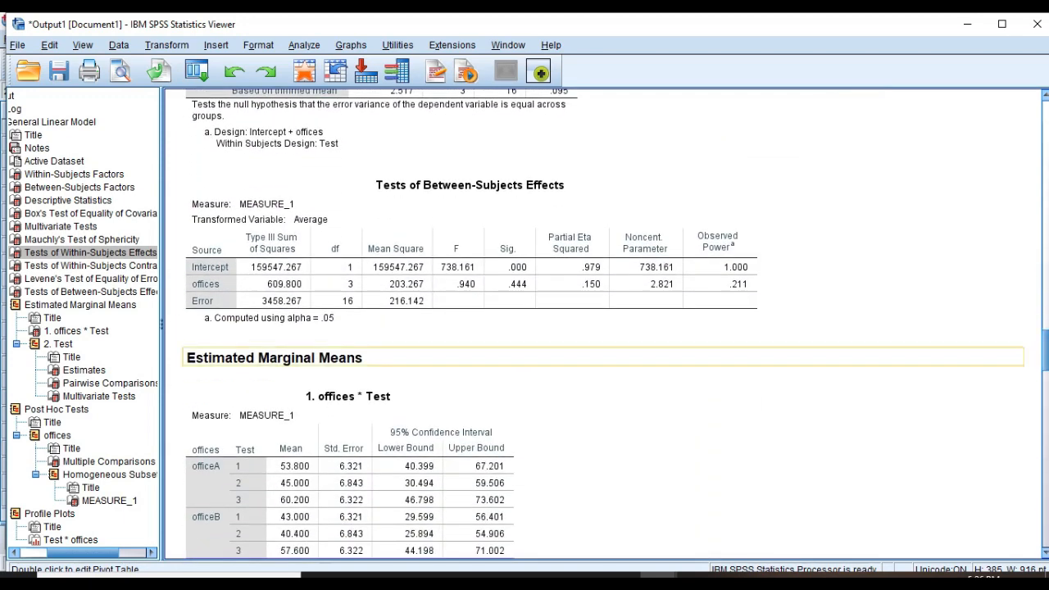
{"action": "left_click", "coordinate": [508, 275]}
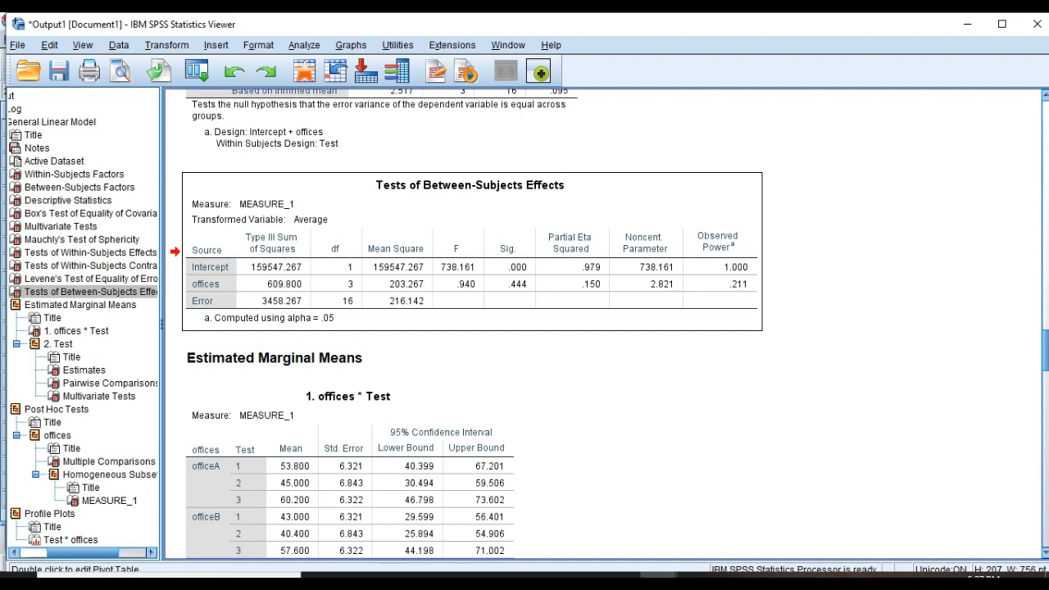
- Examine the estimated marginal means for offices * Test and Test, including the pairwise comparisons between tests
{"action": "scroll", "coordinate": [525, 328], "scroll_direction": "down", "scroll_amount": 3}
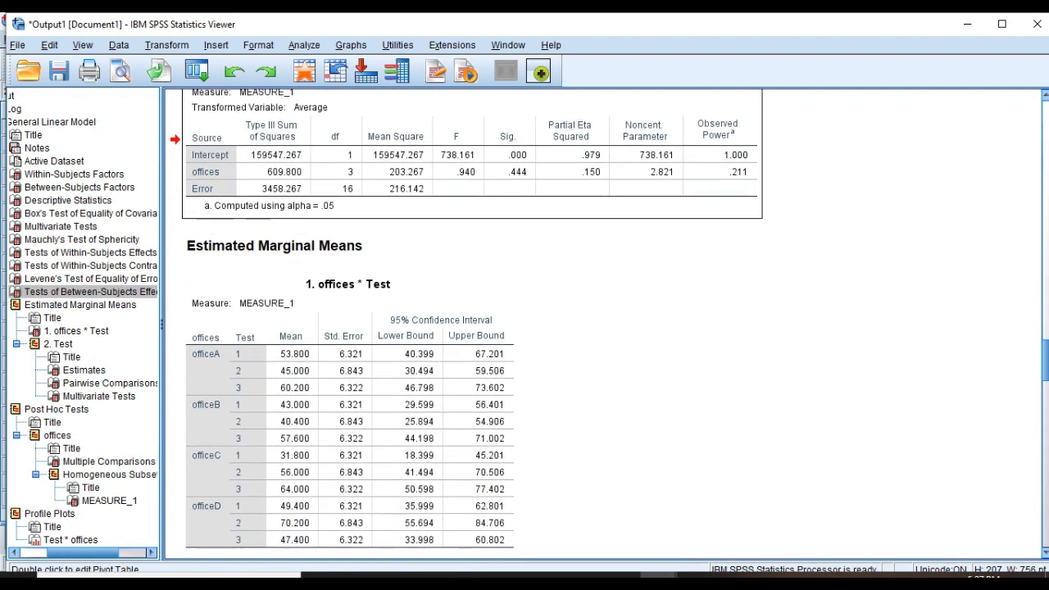
{"action": "scroll", "coordinate": [525, 327], "scroll_direction": "down", "scroll_amount": 2}
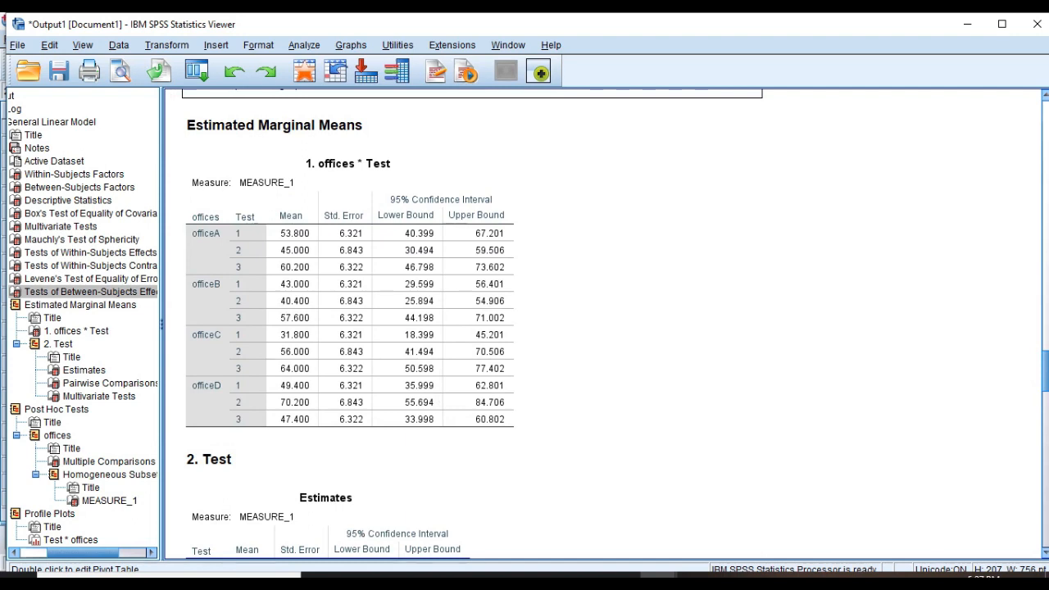
{"action": "scroll", "coordinate": [328, 204], "scroll_direction": "down", "scroll_amount": 4}
{"action": "left_click", "coordinate": [328, 205]}
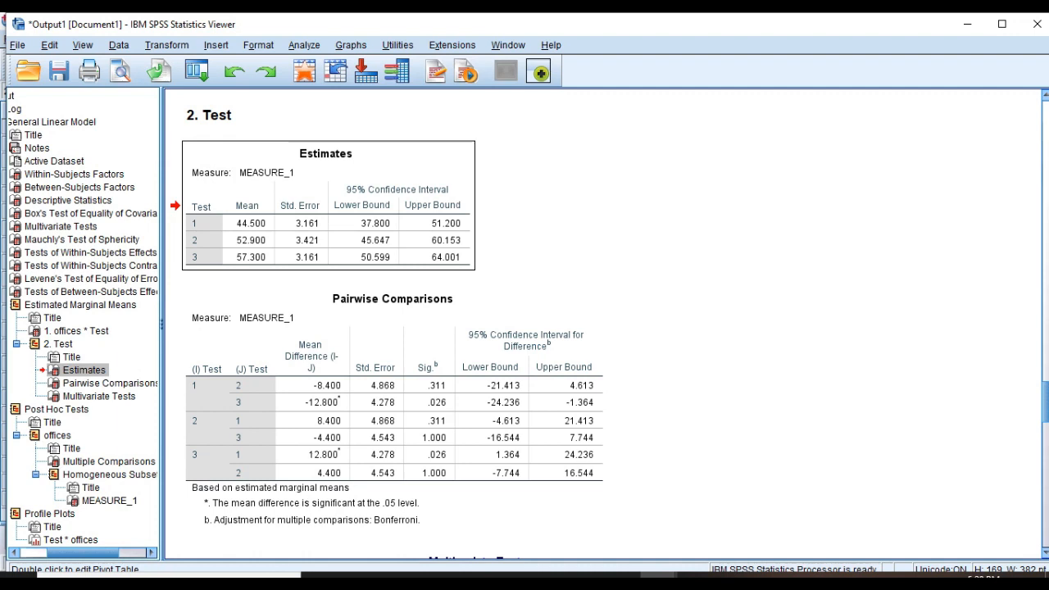
{"action": "left_click", "coordinate": [395, 410]}
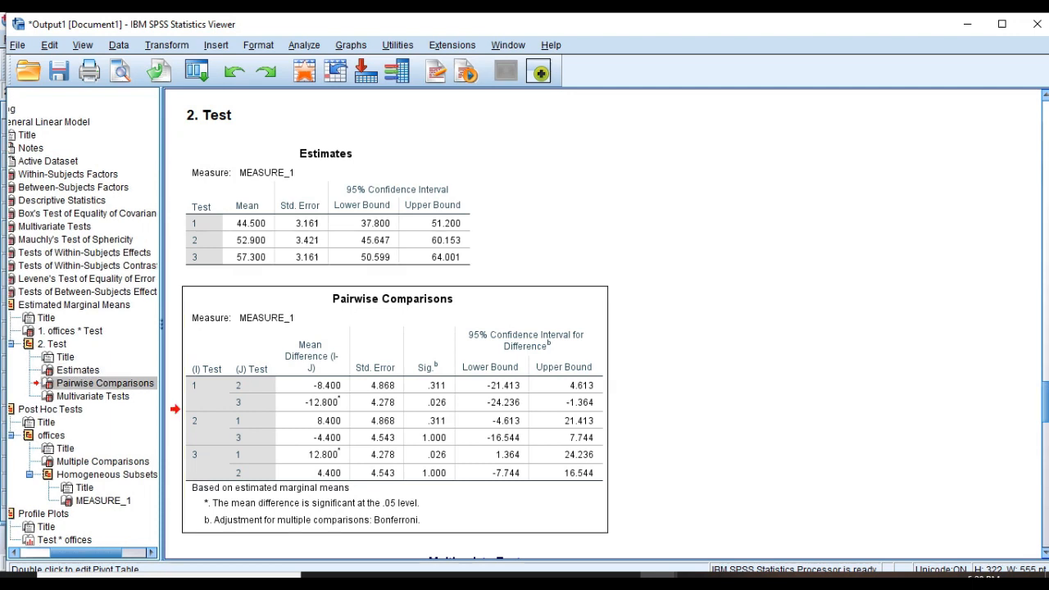
- Review the Multivariate Tests for Test and examine the Tukey HSD Multiple Comparisons table for offices
{"action": "scroll", "coordinate": [603, 324], "scroll_direction": "down", "scroll_amount": 4}
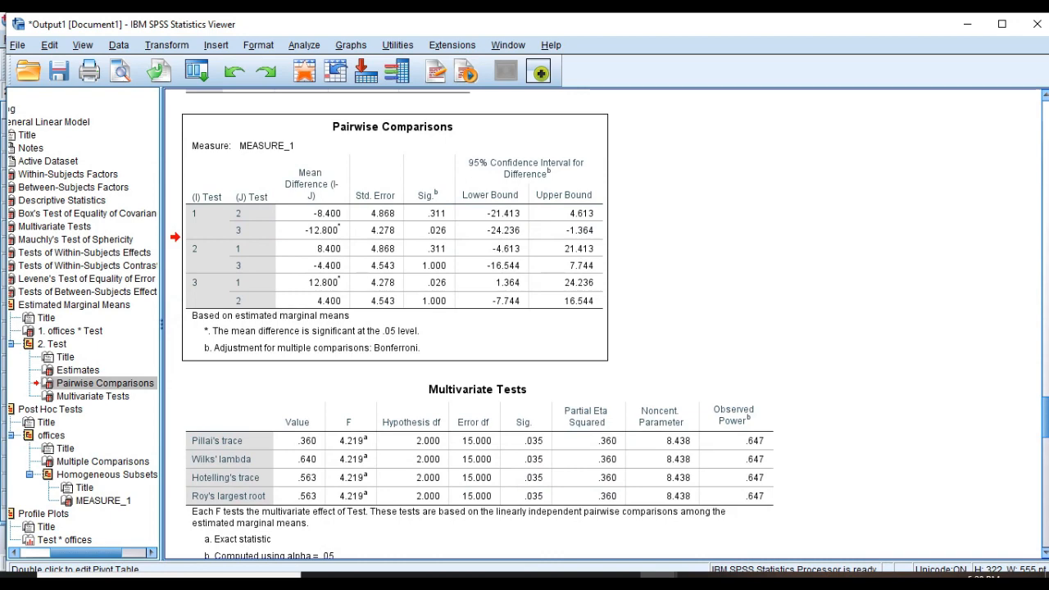
{"action": "scroll", "coordinate": [602, 324], "scroll_direction": "down", "scroll_amount": 6}
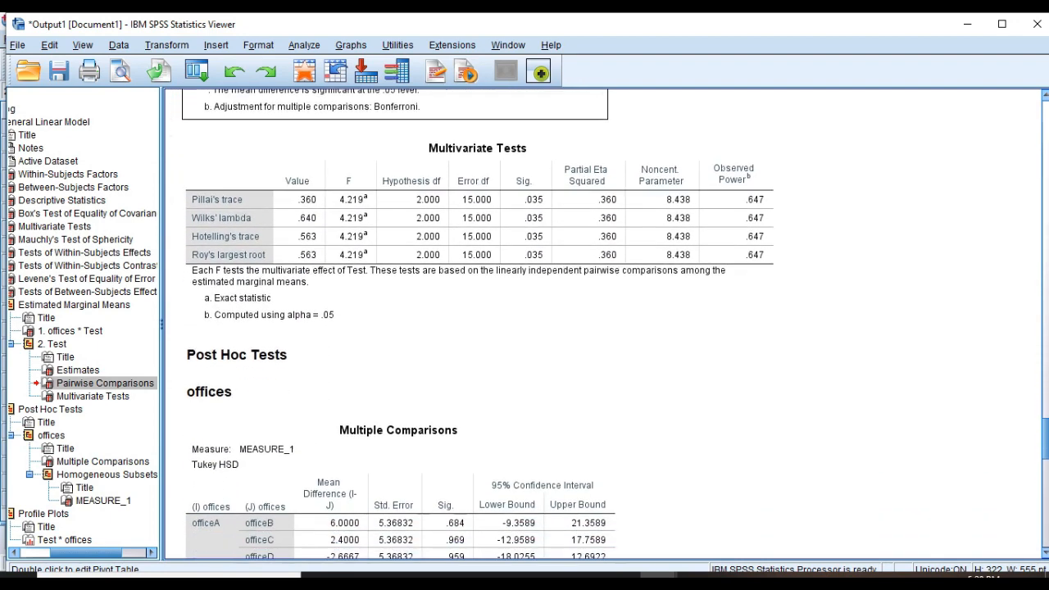
{"action": "scroll", "coordinate": [603, 324], "scroll_direction": "down", "scroll_amount": 6}
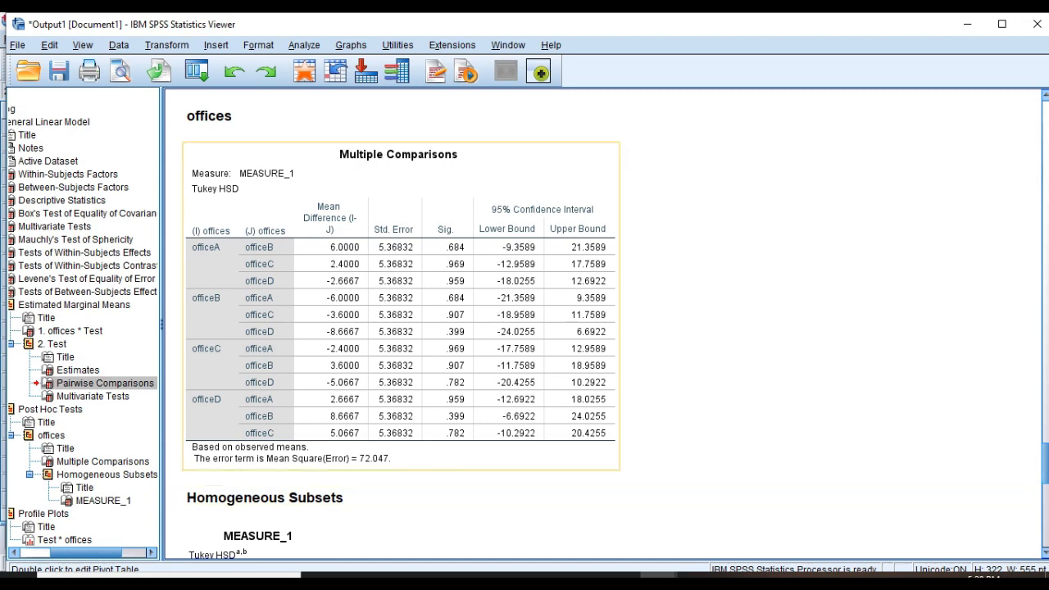
{"action": "left_click", "coordinate": [410, 332]}
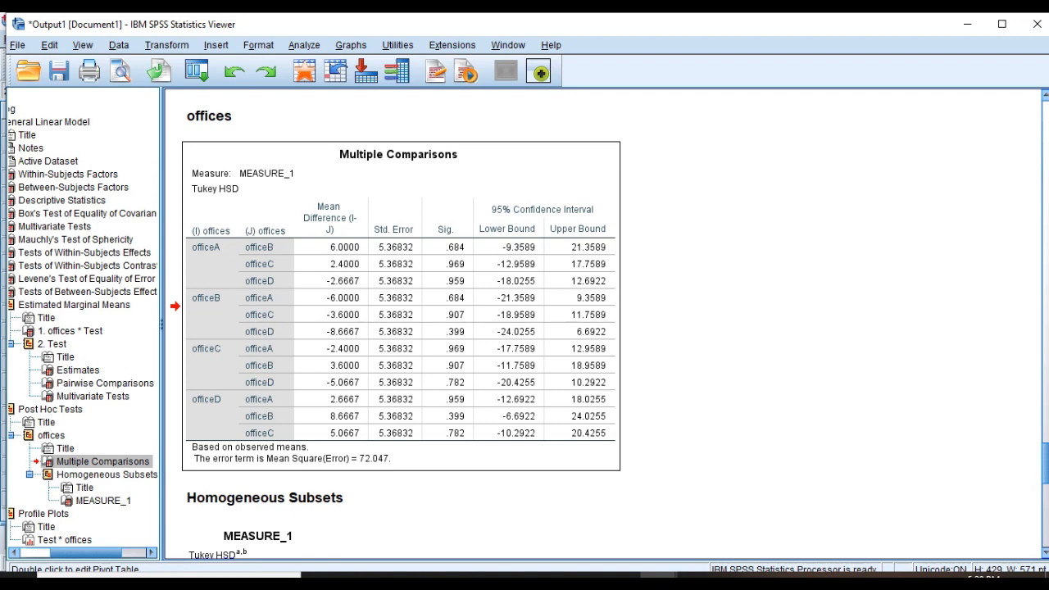
- Examine the Homogeneous Subsets table and the Test * offices profile plot, returning to the Pairwise Comparisons between tests
{"action": "scroll", "coordinate": [603, 324], "scroll_direction": "down", "scroll_amount": 2}
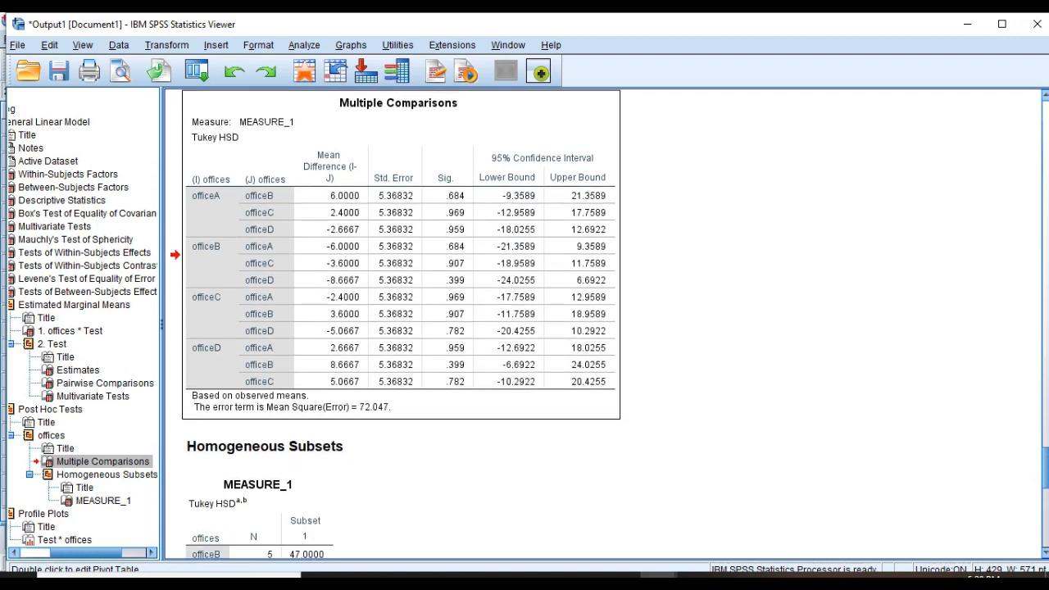
{"action": "scroll", "coordinate": [603, 324], "scroll_direction": "down", "scroll_amount": 10}
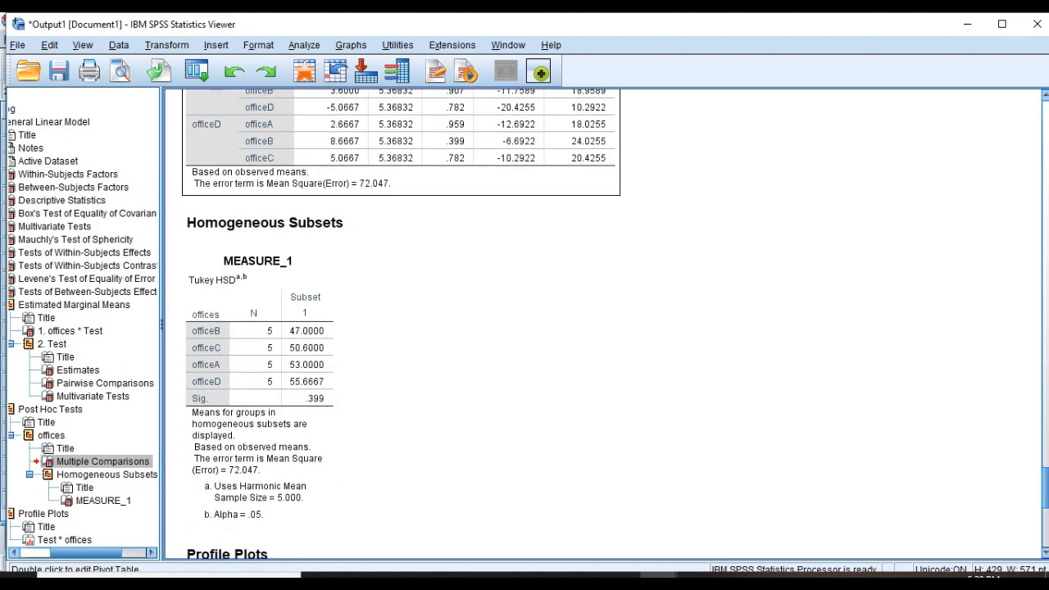
{"action": "scroll", "coordinate": [606, 324], "scroll_direction": "down", "scroll_amount": 10}
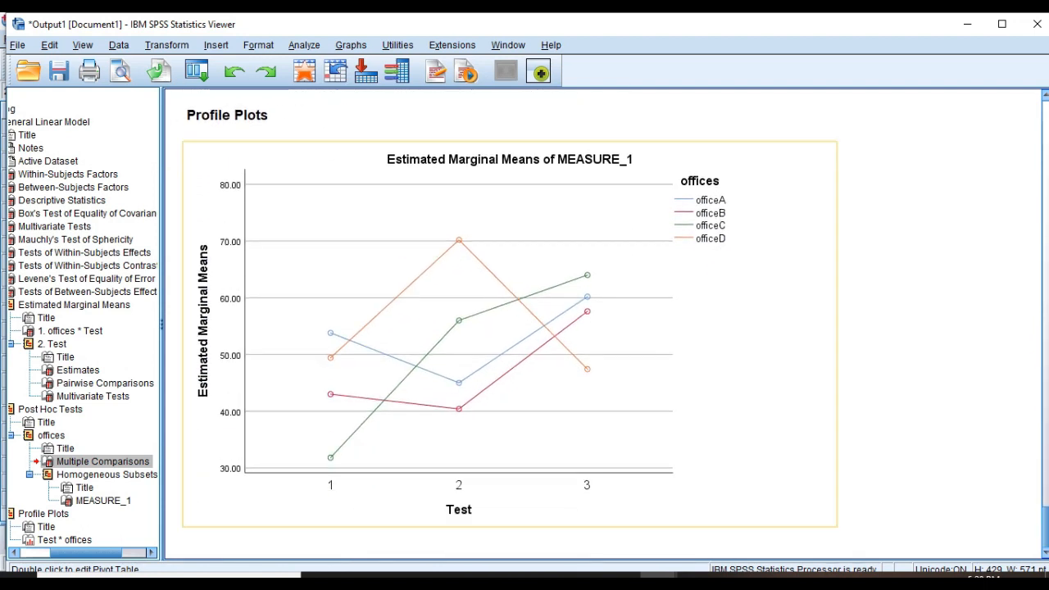
{"action": "left_click", "coordinate": [602, 328]}
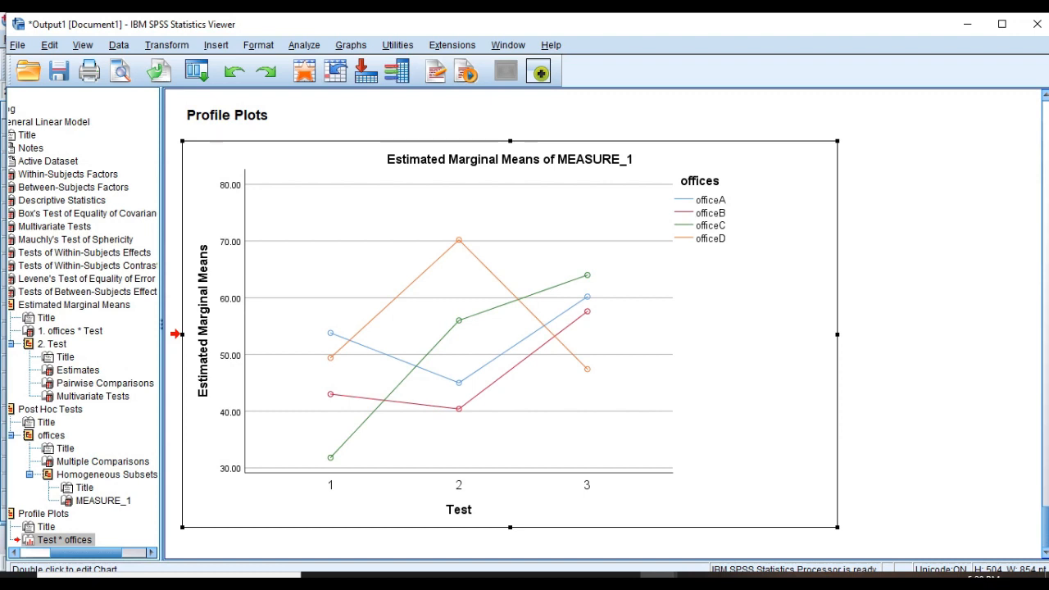
{"action": "left_click", "coordinate": [105, 384]}
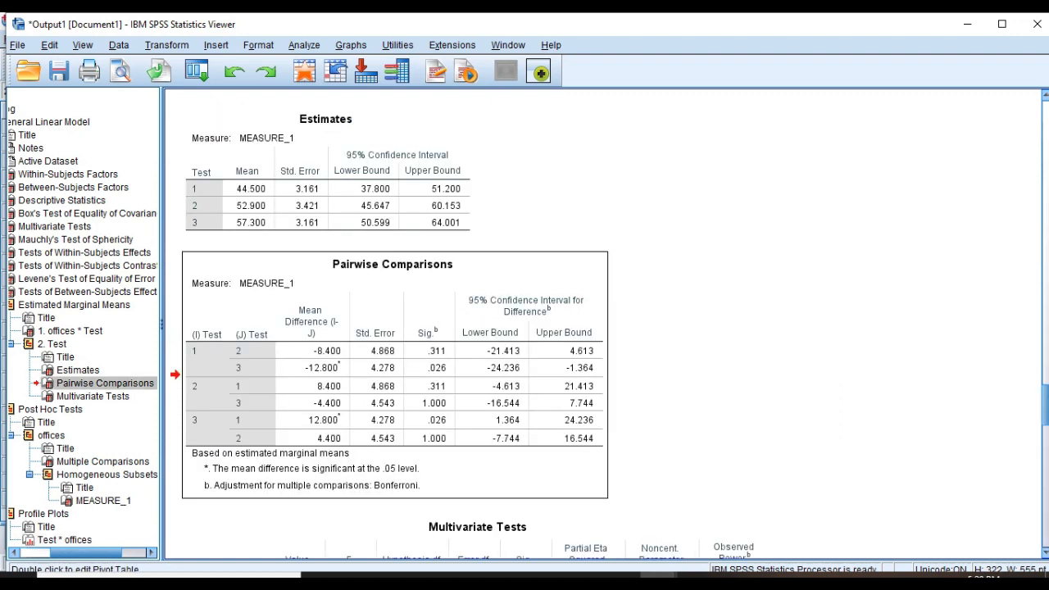